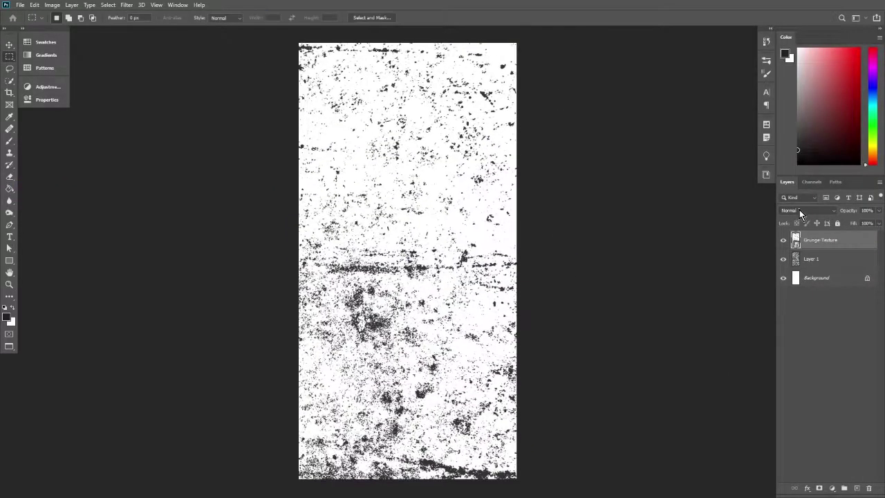
Set the halftone texture to Soft Light and draw a dark rectangle covering the canvas
click(799, 210)
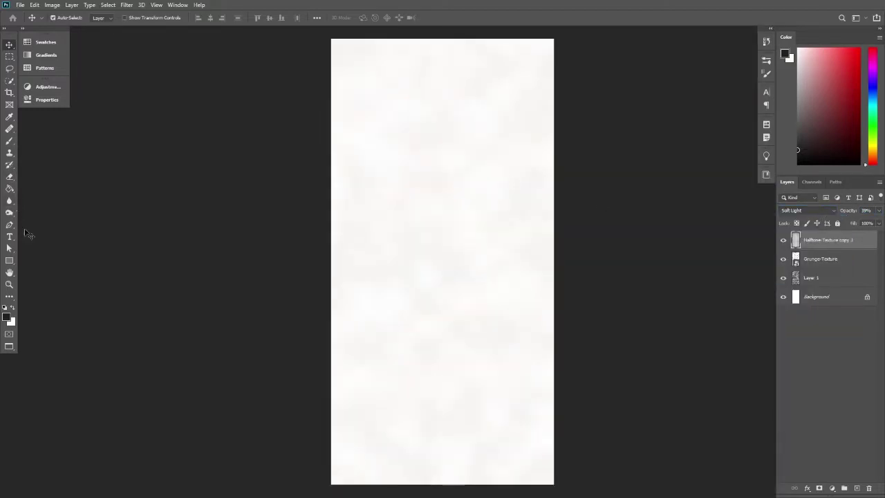
mouse_move(331, 27)
mouse_down()
mouse_move(557, 460)
mouse_move(506, 395)
mouse_up()
key(ctrl+t)
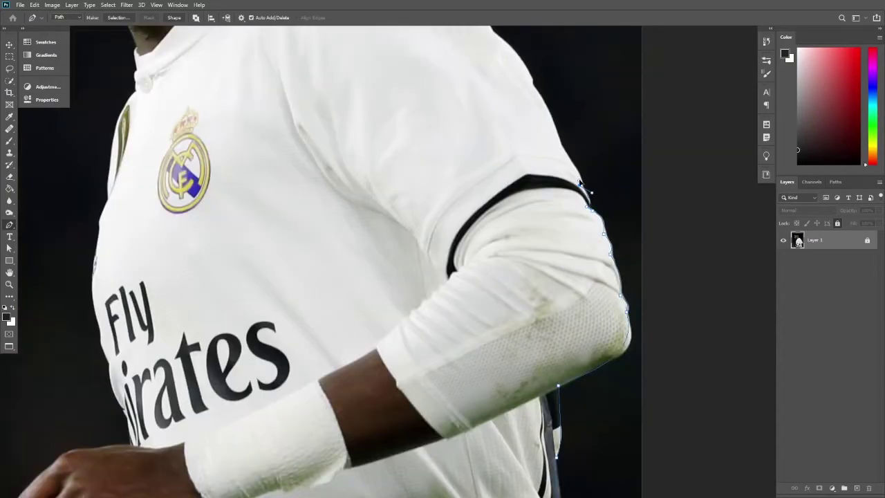
Trace the Pen outline from the player's shoulder and collar over his head to the lip
click(578, 173)
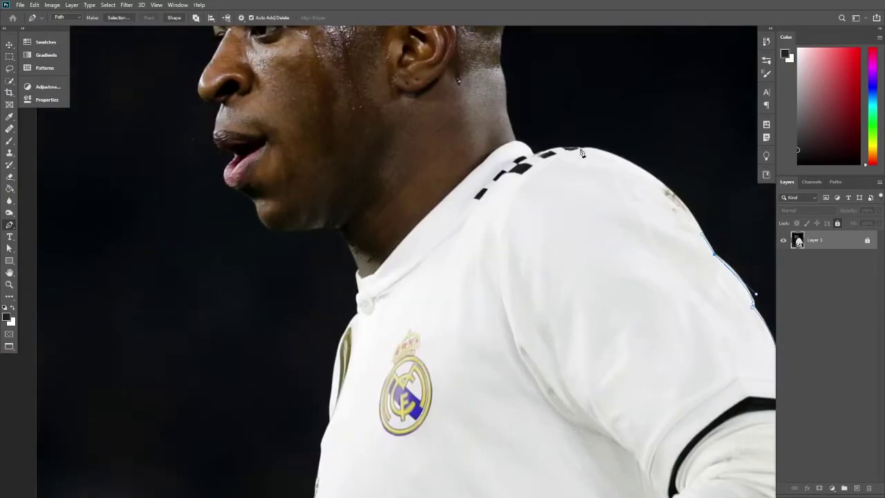
click(513, 143)
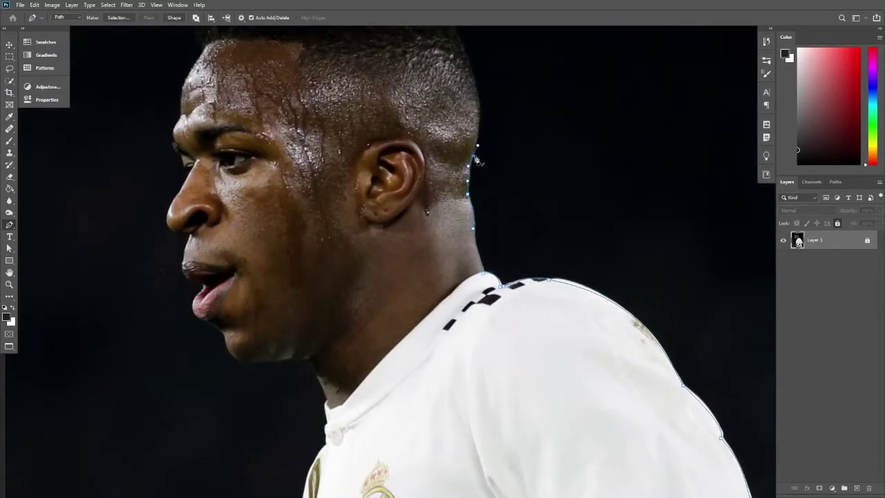
drag(488, 142, 469, 97)
click(215, 109)
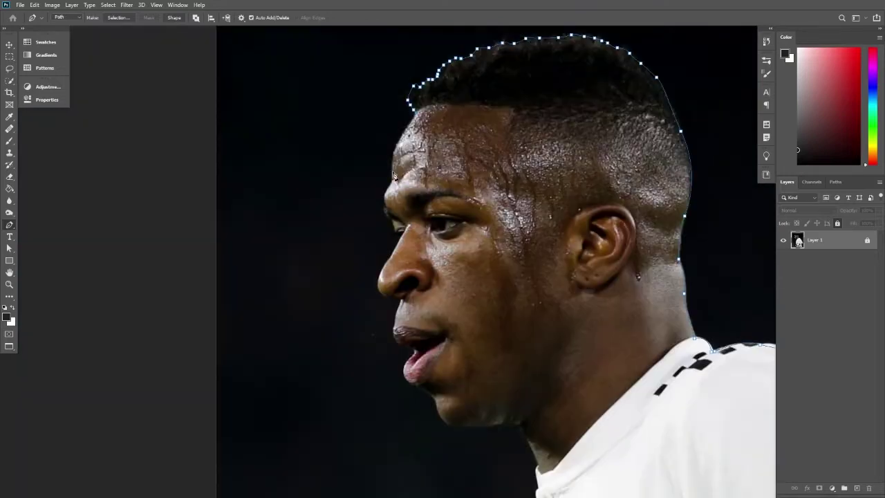
click(387, 194)
scroll(390, 201, up, 2)
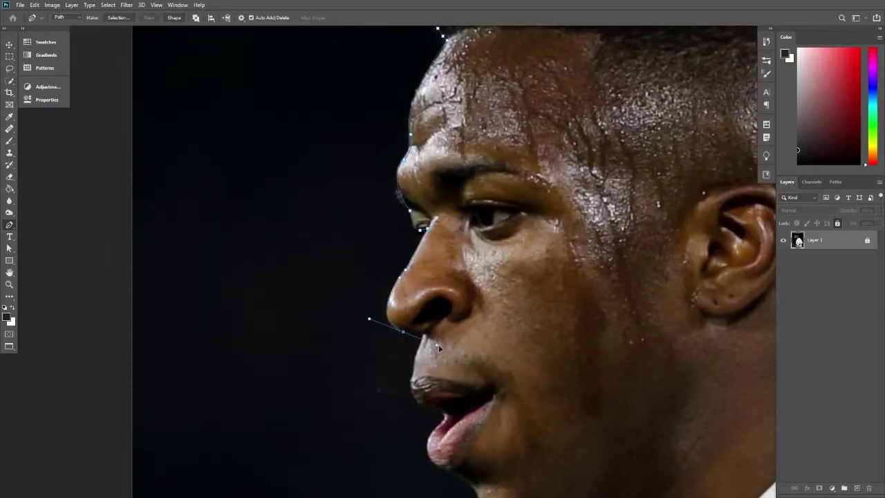
click(433, 435)
drag(432, 437, 391, 305)
Continue the Pen outline down the neck, collar and shirt and around the fist
click(592, 430)
drag(592, 430, 529, 311)
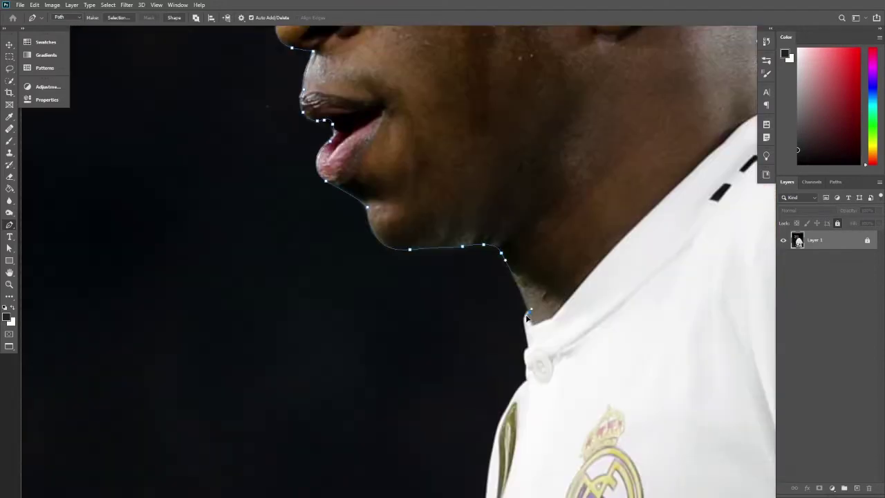
click(528, 382)
drag(528, 382, 457, 175)
click(399, 379)
drag(399, 378, 349, 282)
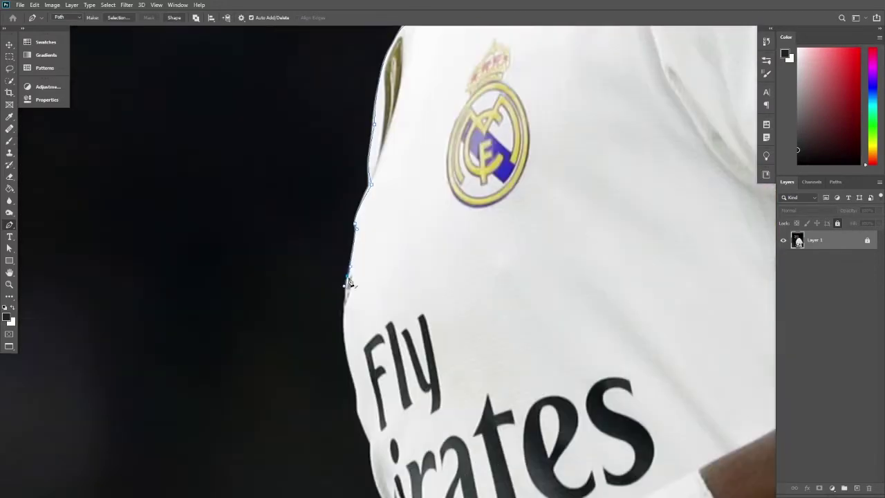
mouse_move(358, 405)
mouse_down()
mouse_move(263, 316)
mouse_move(265, 174)
mouse_up()
click(270, 173)
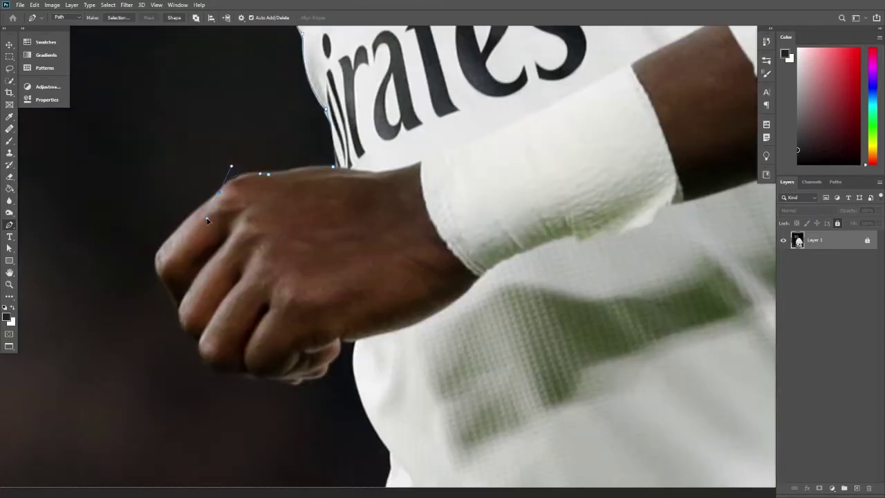
drag(207, 219, 346, 113)
drag(296, 163, 305, 185)
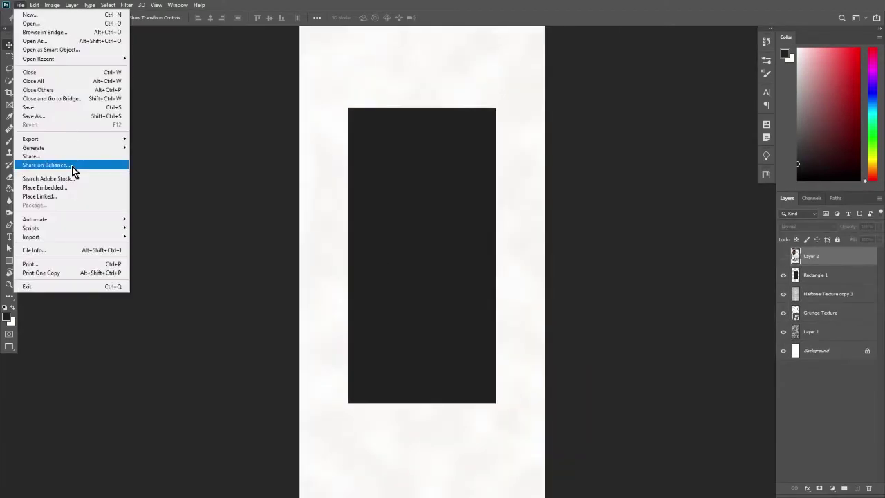
Place film dust texture 1 and set it to Linear Dodge (Add)
click(103, 168)
key(Return)
click(806, 227)
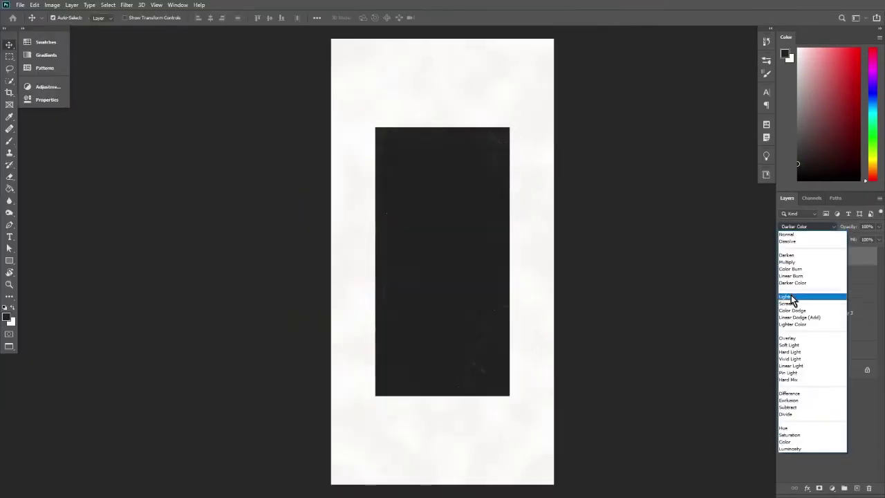
click(806, 297)
Place film dust texture 7 and change its blend mode
key(ctrl+shift+p)
double_click(658, 246)
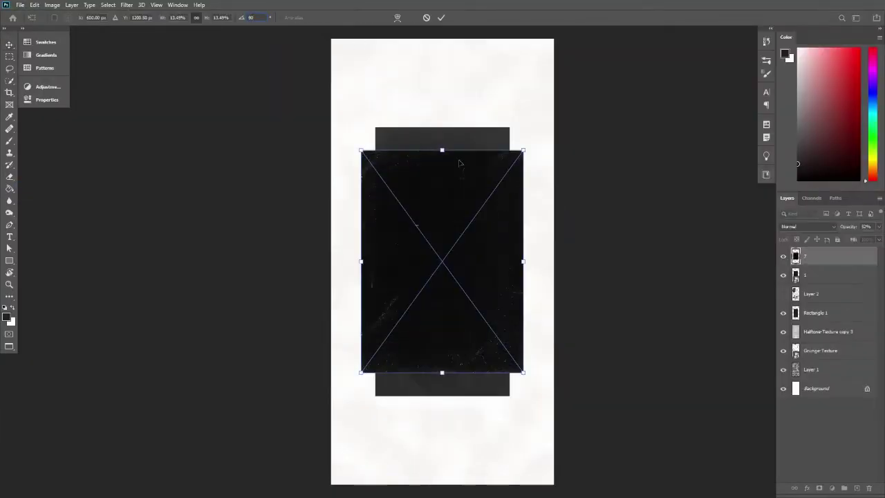
key(Return)
click(806, 226)
click(806, 310)
Place texture 9 rotated 90° and clip textures 9, 7 and 1 to Rectangle 1
key(ctrl+shift+p)
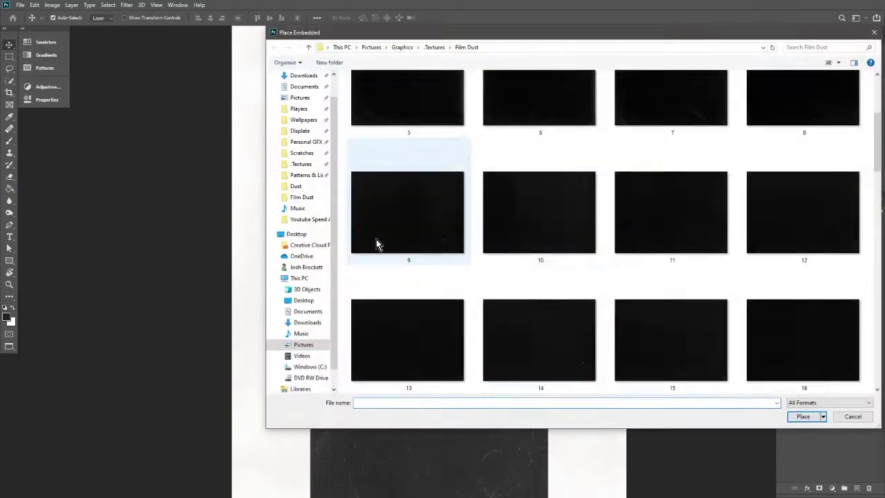
double_click(375, 242)
text(90)
key(Return)
key(ctrl+0)
right_click(820, 276)
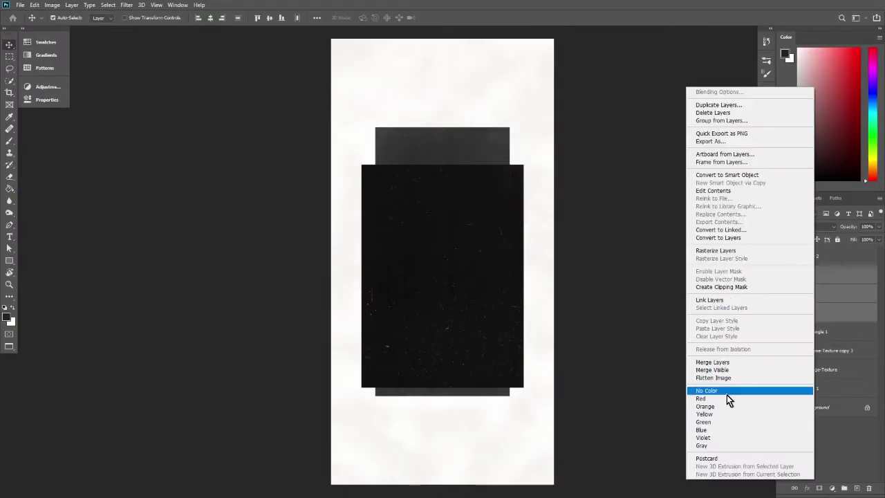
click(733, 228)
Resize the texture to cover the panel and set it to Screen blending
drag(534, 148, 541, 142)
key(Return)
click(805, 226)
click(798, 304)
Place film_dust14 over the panel and add a new layer with soft shading
click(20, 5)
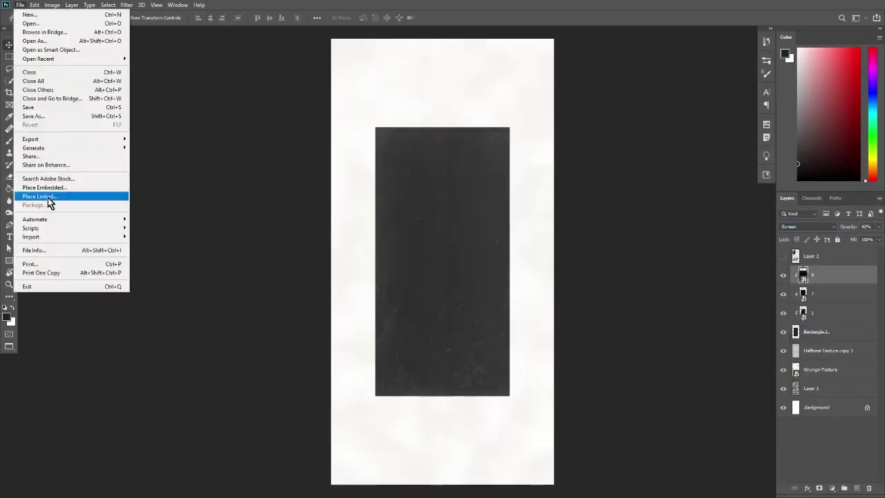
click(49, 195)
double_click(541, 191)
key(Return)
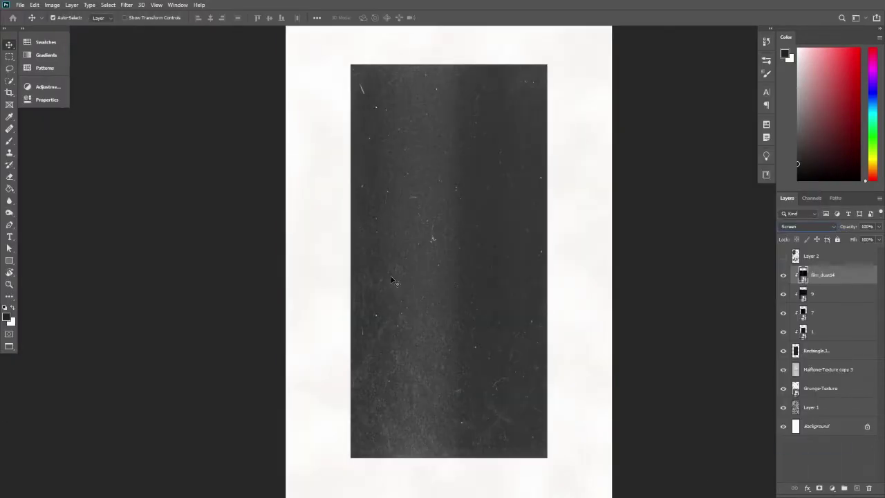
click(766, 173)
click(355, 464)
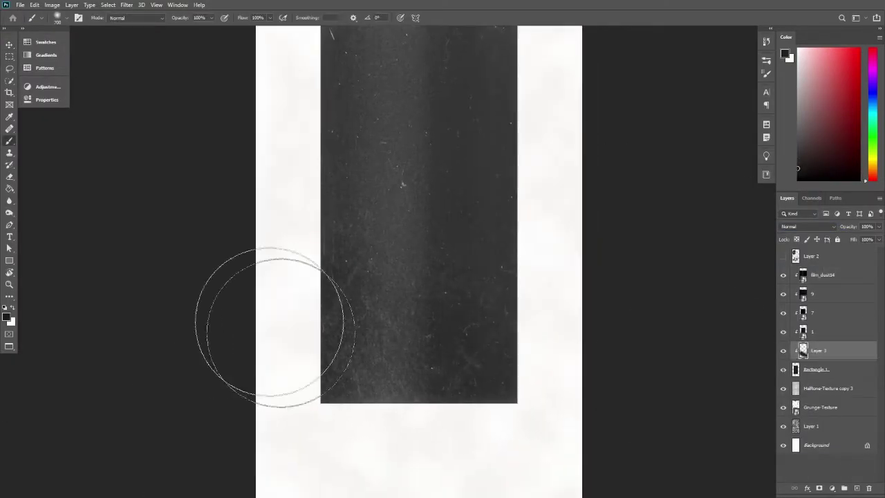
Switch to the eraser at 10% strength
scroll(751, 143, up, 2)
scroll(372, 182, down, 2)
key(e)
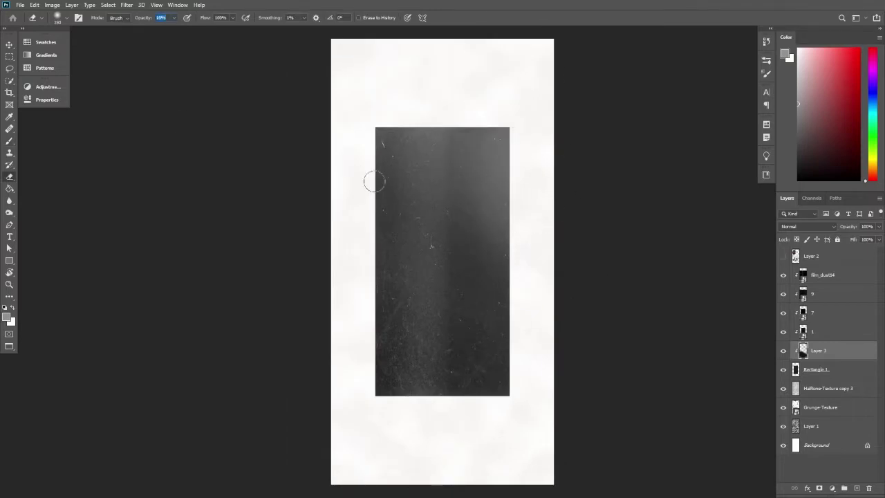
key(1)
Place grunge_texture23 from the Grunge textures folder and invert it
key(ctrl+shift+p)
double_click(267, 75)
click(385, 101)
key(Return)
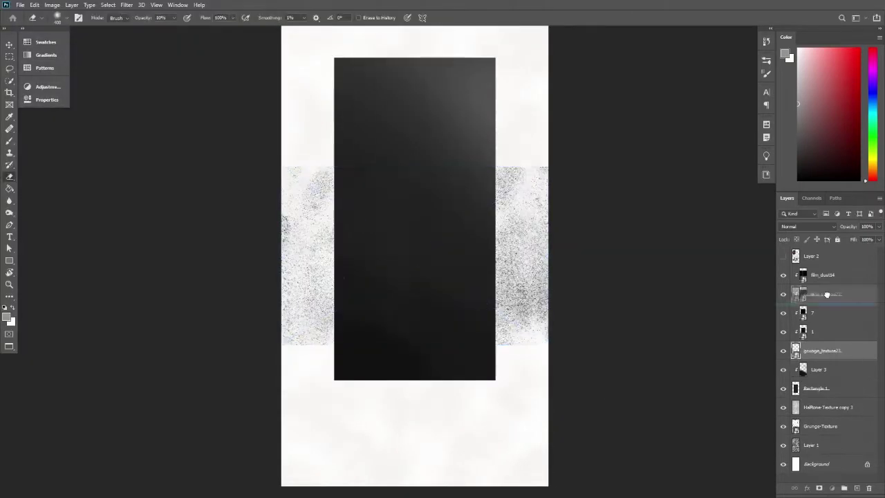
key(Return)
key(ctrl+i)
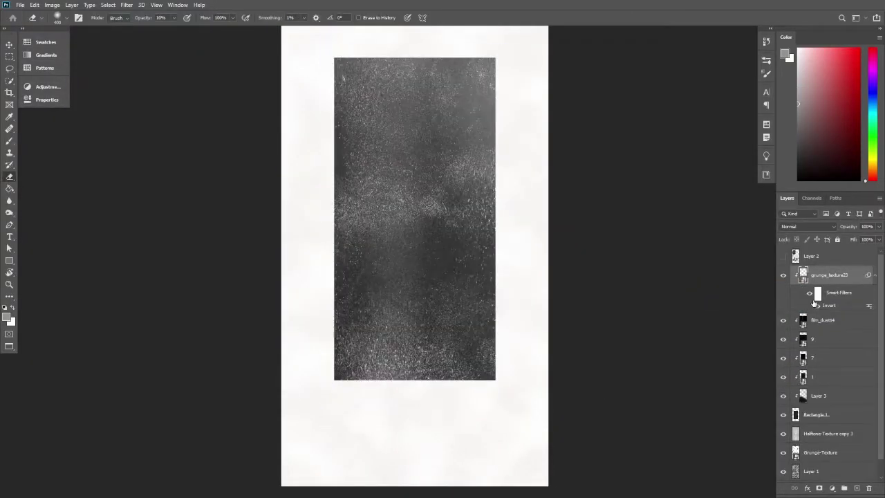
click(783, 275)
Apply Camera Raw to the background shading Layer 4 and give it a violet colour label
click(823, 415)
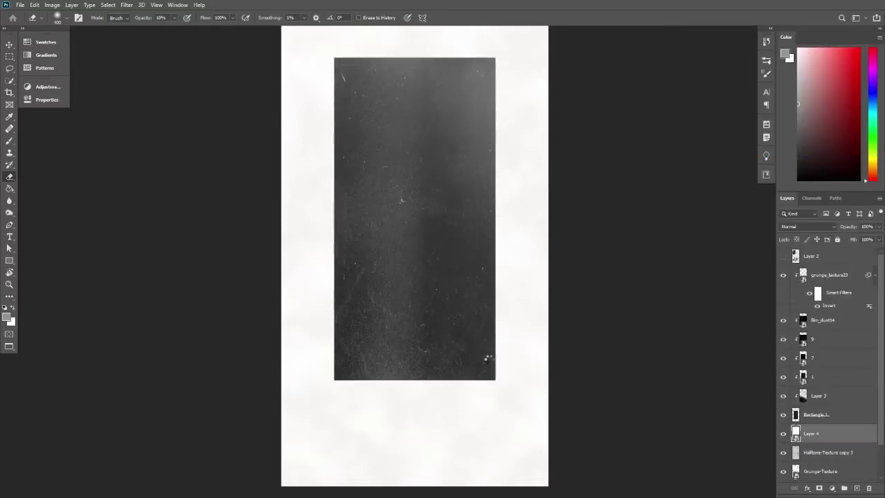
key(ctrl+shift+a)
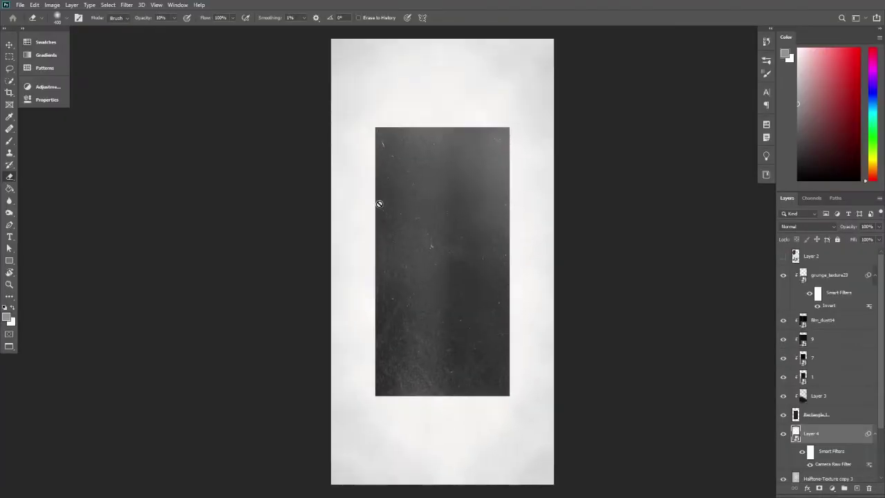
right_click(816, 415)
right_click(816, 433)
click(705, 429)
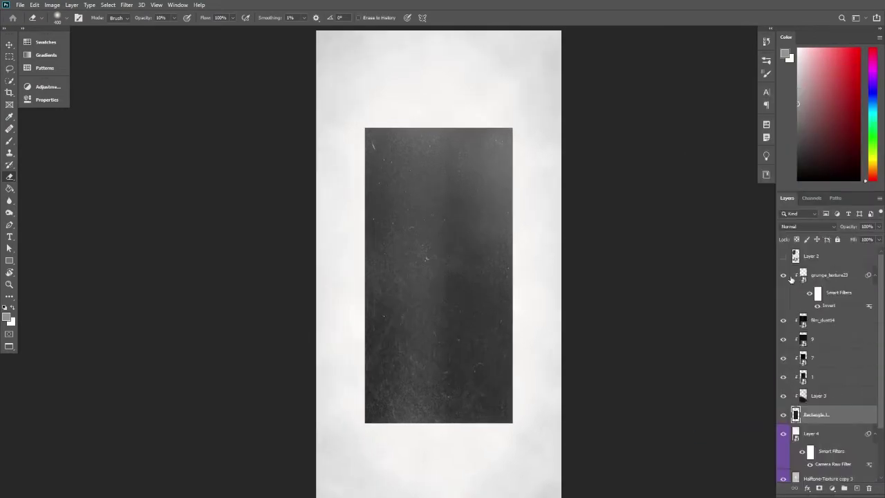
key(ctrl+t)
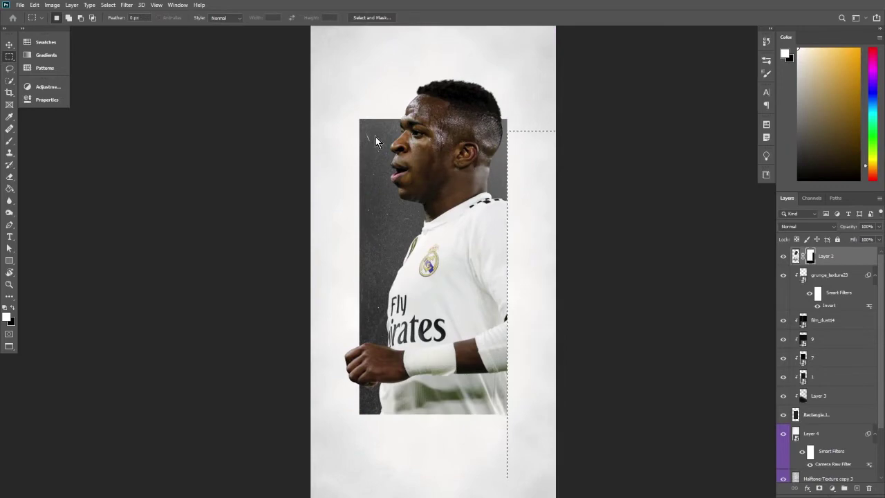
Give the player copy a Camera Raw filter with contrast -15, Darks -18 and Shadows 0
right_click(837, 259)
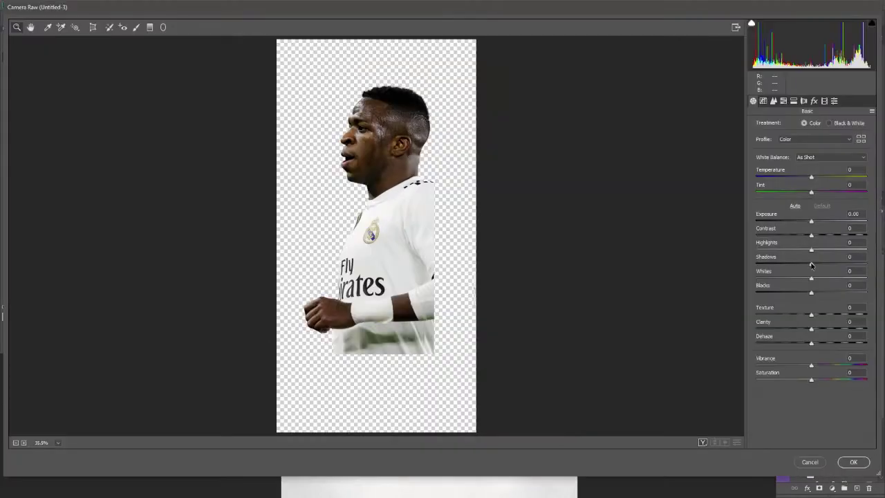
key(ctrl+shift+a)
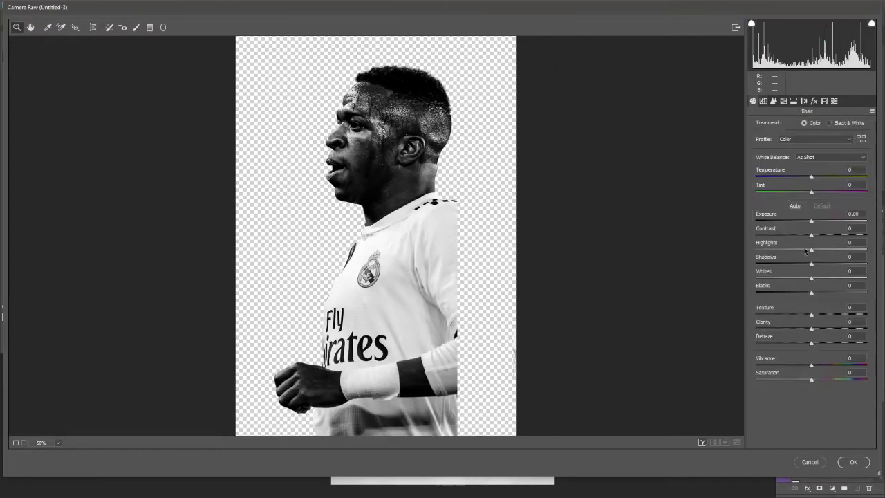
drag(811, 235, 769, 235)
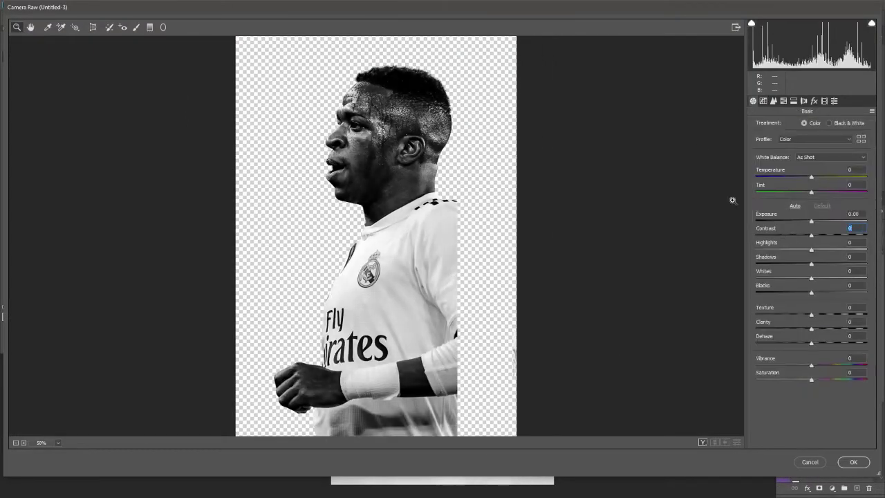
click(764, 100)
mouse_move(811, 302)
mouse_down()
mouse_move(802, 304)
mouse_move(803, 288)
mouse_up()
double_click(800, 316)
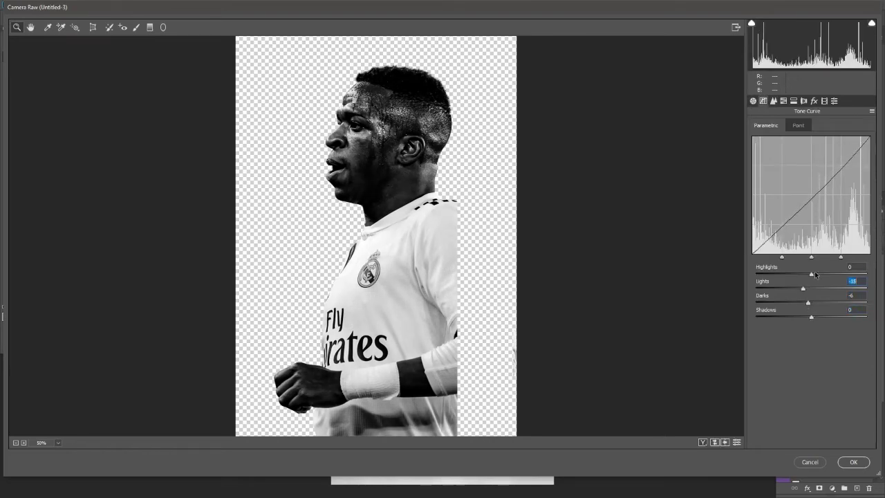
click(773, 100)
key(ctrl+alt+0)
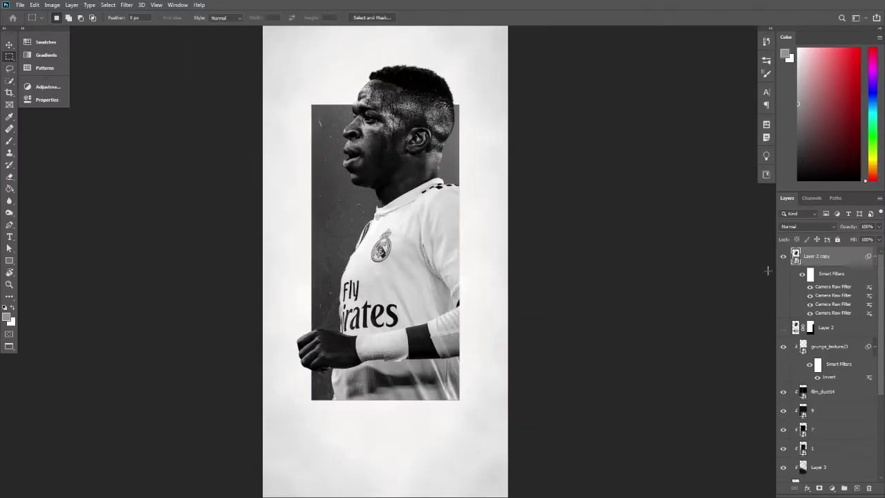
Paint low-opacity dark shading along the player's neck with a small brush
scroll(435, 323, down, 2)
key(bracketleft)
key(bracketleft)
key(bracketleft)
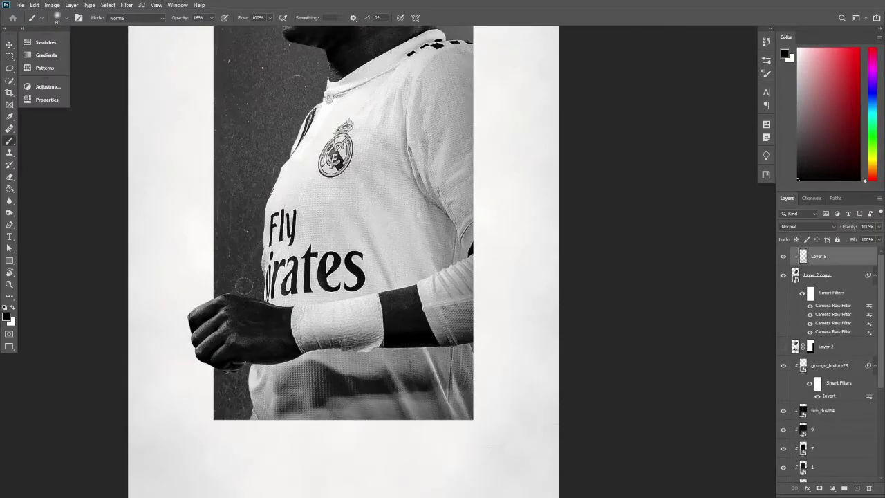
key(0)
key(2)
scroll(402, 247, up, 5)
key(bracketright)
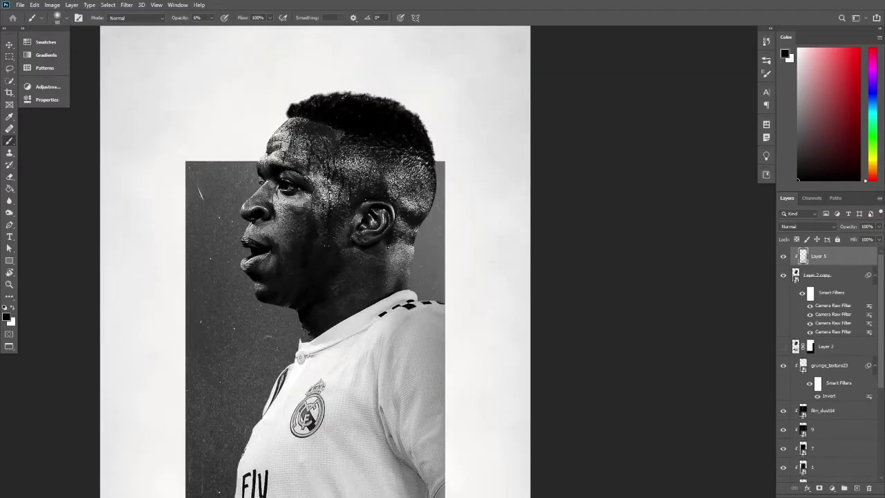
key(2)
key(0)
drag(543, 159, 469, 339)
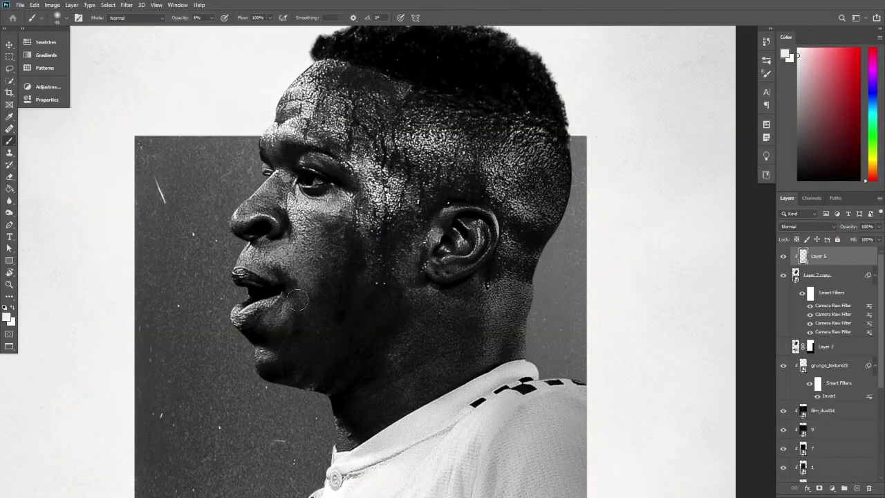
Review the Fly Emirates text and fist area, then delete Layer 3
key(x)
scroll(612, 183, down, 5)
drag(551, 476, 724, 68)
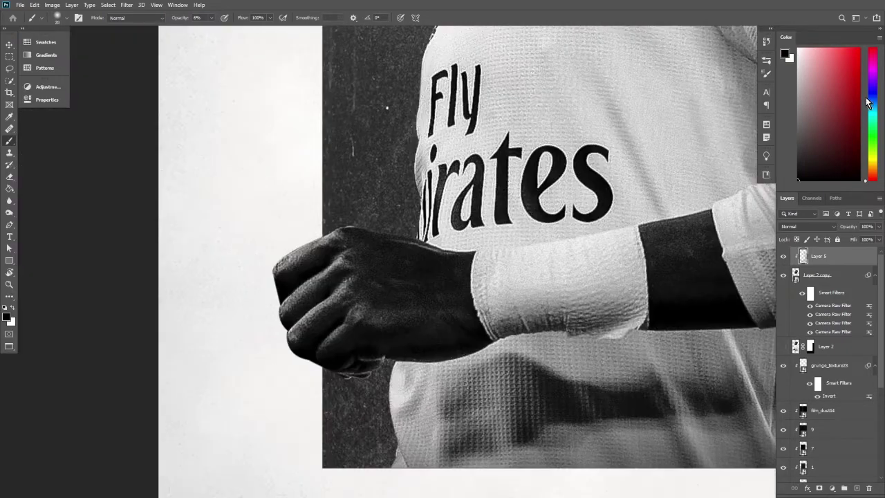
scroll(446, 166, down, 3)
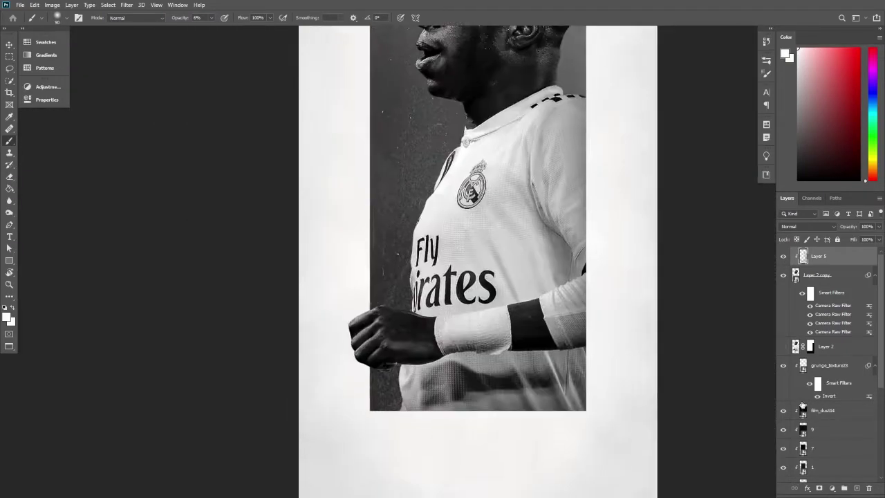
scroll(446, 166, down, 2)
scroll(845, 413, down, 3)
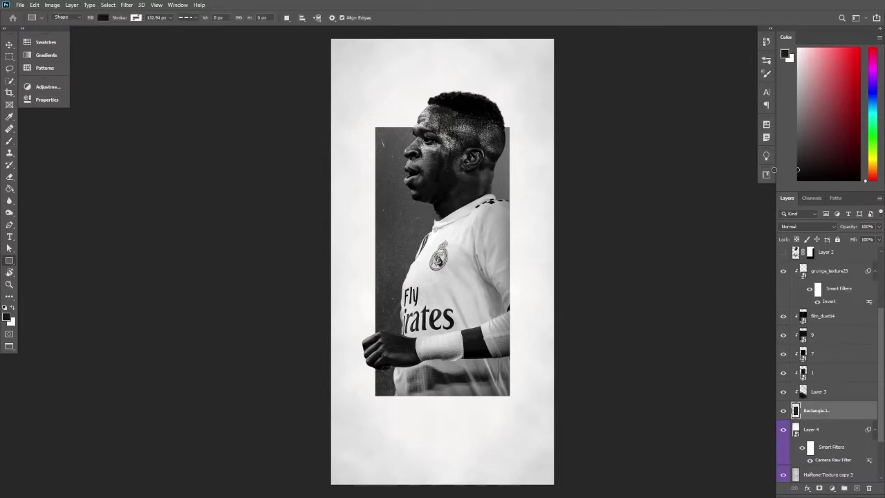
scroll(830, 345, up, 1)
key(ctrl+plus)
key(ctrl+minus)
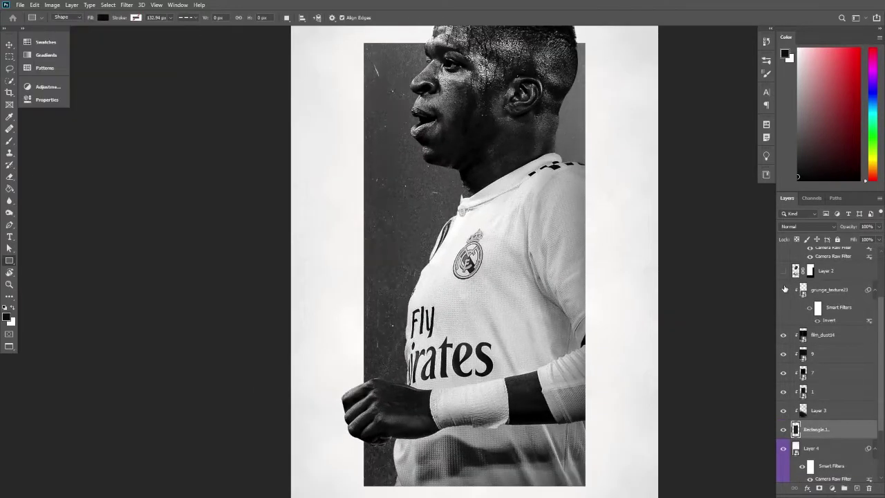
scroll(393, 266, down, 1)
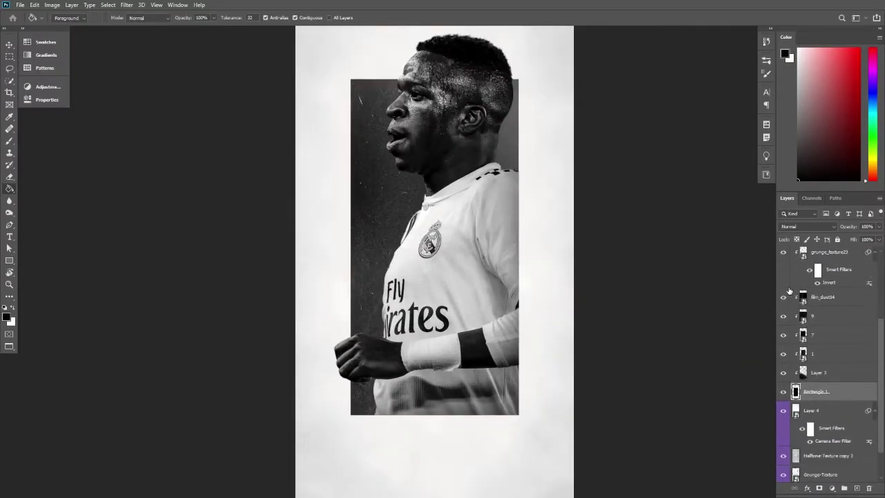
scroll(786, 394, down, 1)
click(784, 390)
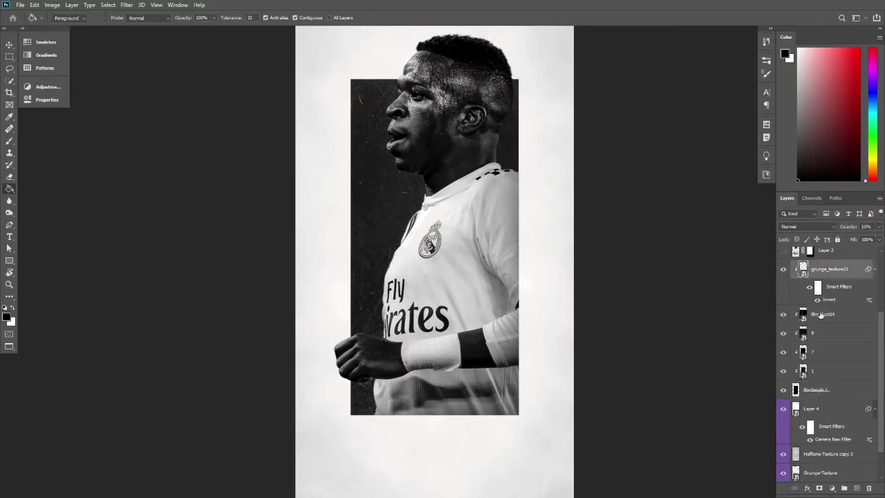
Add a new layer and set up a very large brush at 15% opacity
key(ctrl+shift+alt+n)
key(b)
scroll(465, 178, up, 1)
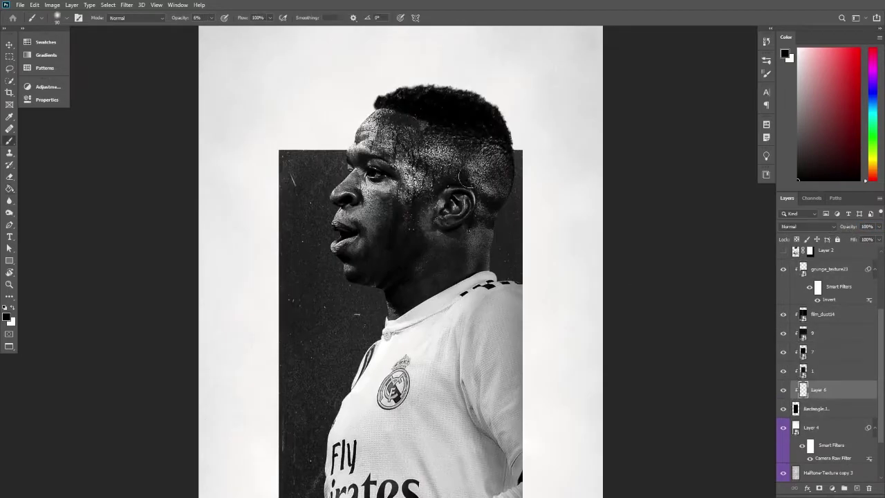
key(x)
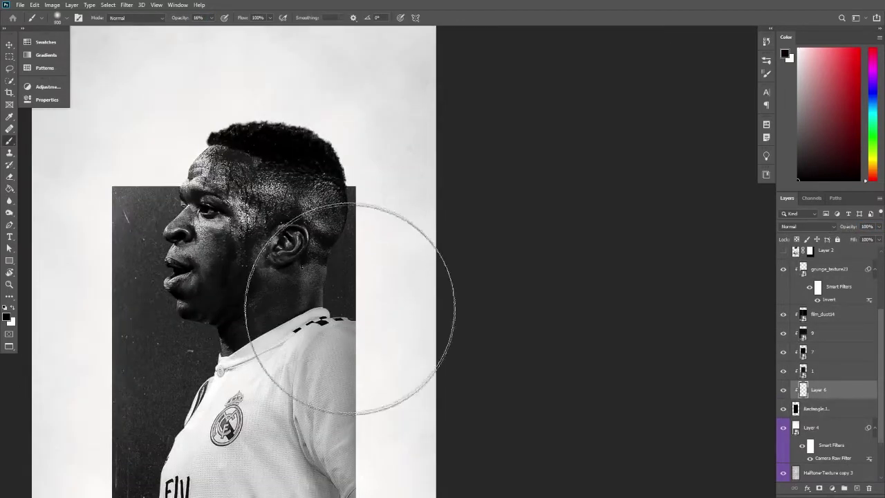
key(ctrl+bracketright)
key(1)
key(5)
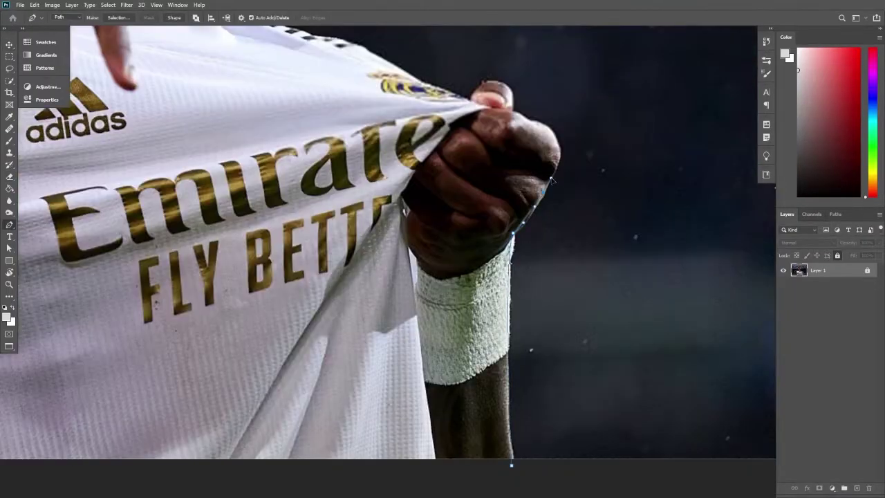
Trace the Pen path around the second player's fist, shoulder, face, head, ear, forearm and sleeve
drag(471, 103, 359, 135)
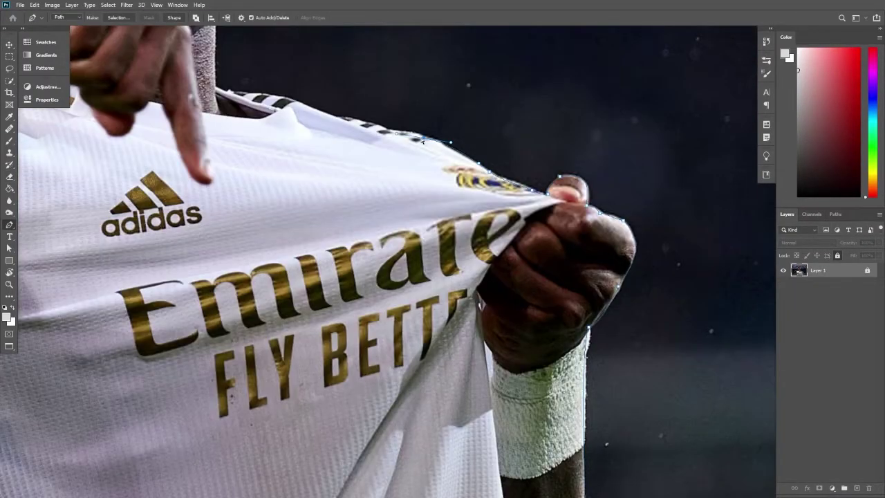
drag(305, 116, 390, 166)
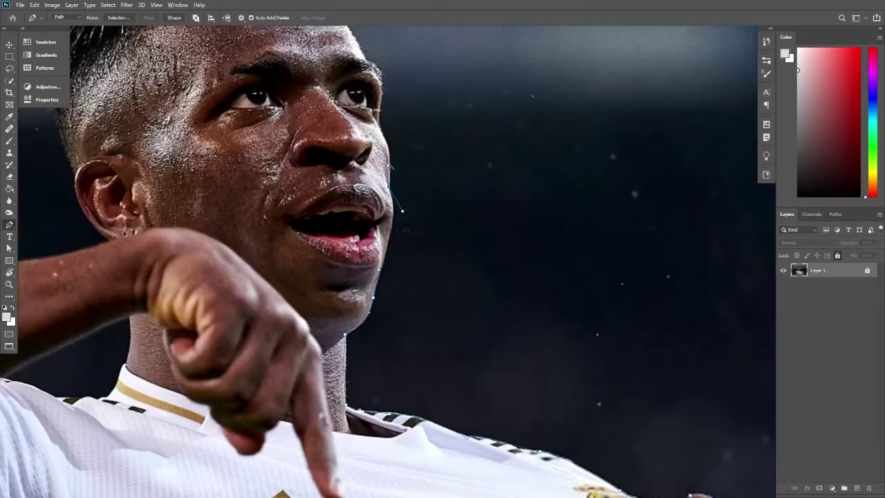
drag(381, 101, 347, 111)
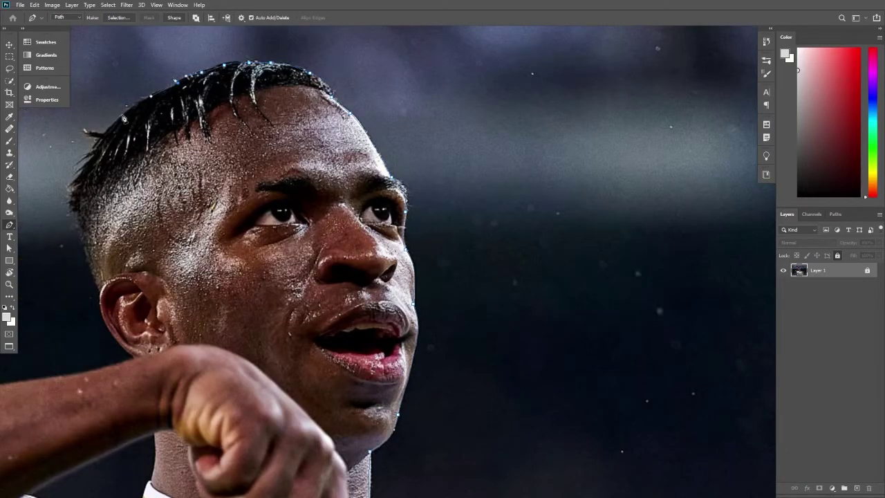
drag(80, 216, 211, 105)
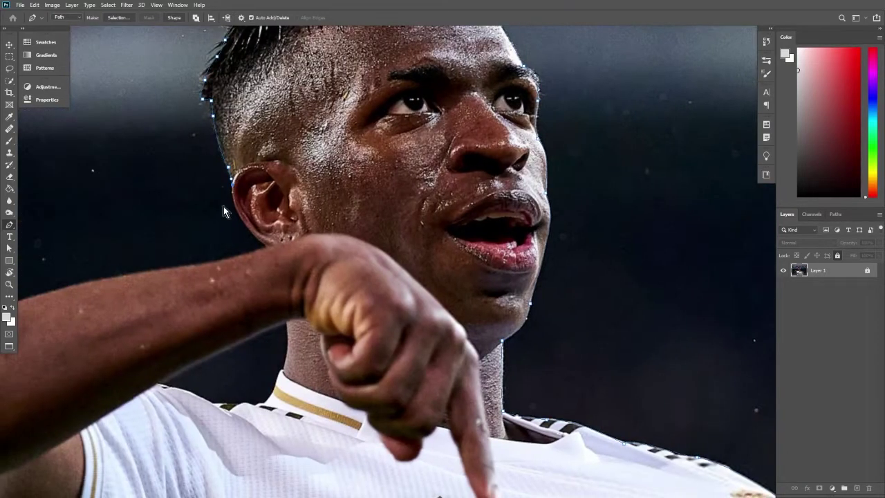
drag(223, 206, 131, 339)
drag(65, 413, 313, 228)
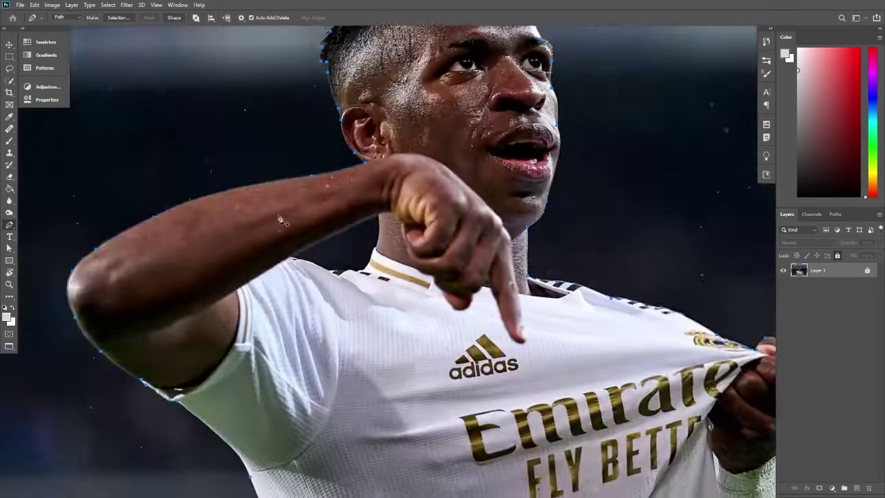
drag(397, 432, 400, 325)
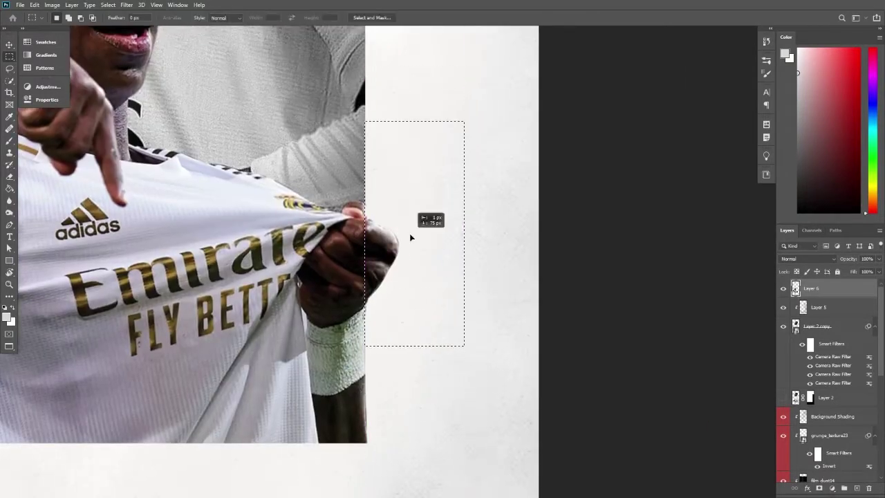
Quick-select the pointing player's skin and copy it onto its own Skin layer
drag(376, 294, 384, 236)
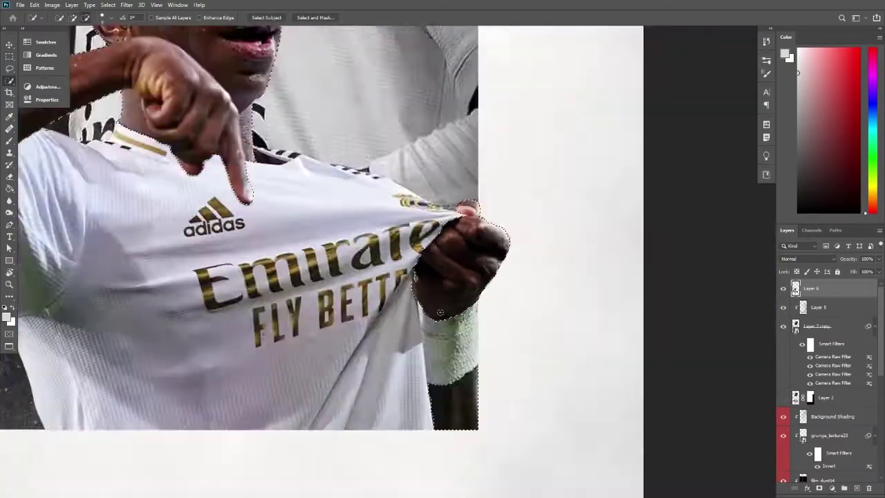
right_click(327, 191)
click(367, 253)
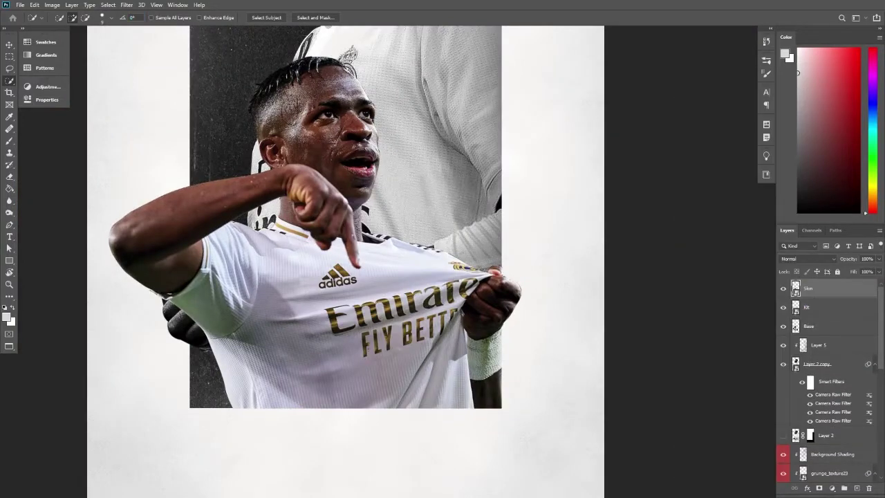
key(ctrl+shift+a)
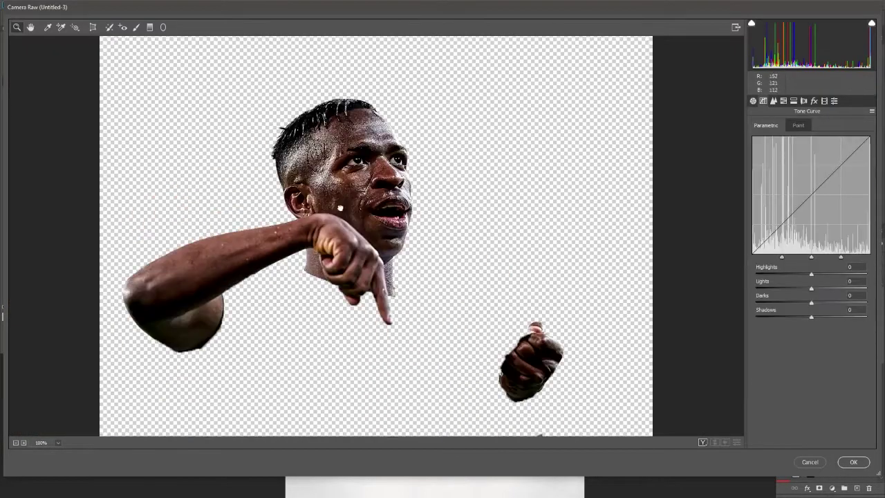
Brighten the light tones in Camera Raw and apply the adjustments to the kit
drag(812, 287, 820, 284)
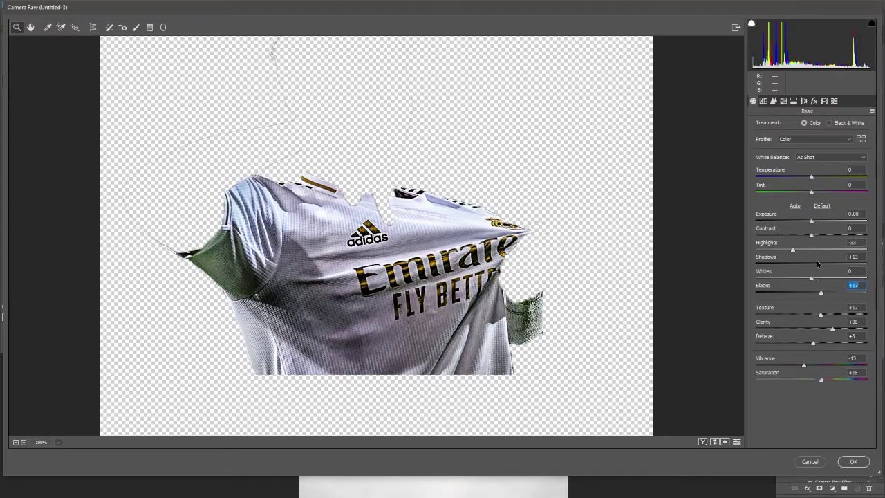
click(764, 101)
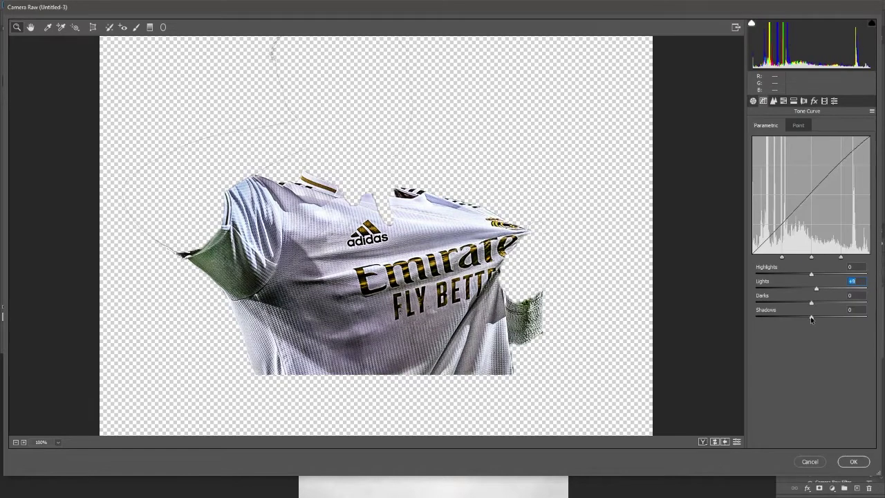
click(854, 462)
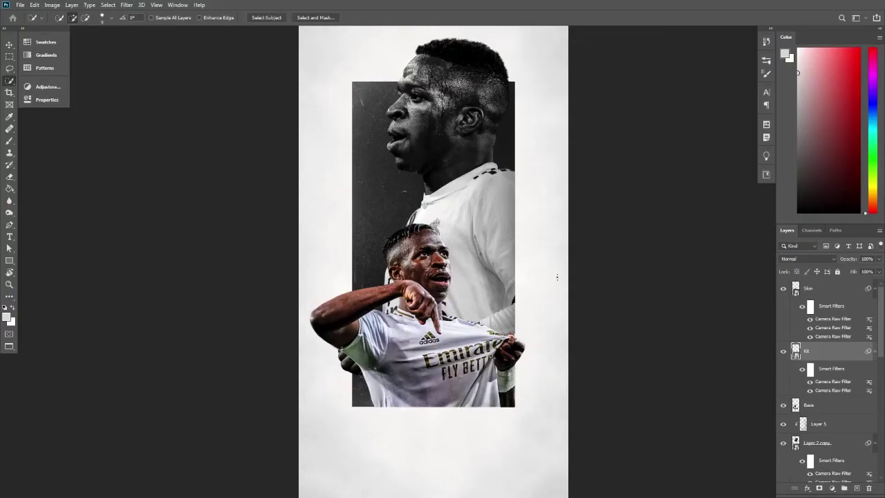
Hide the background layers and zoom in on the pointing player's jersey
scroll(804, 423, down, 5)
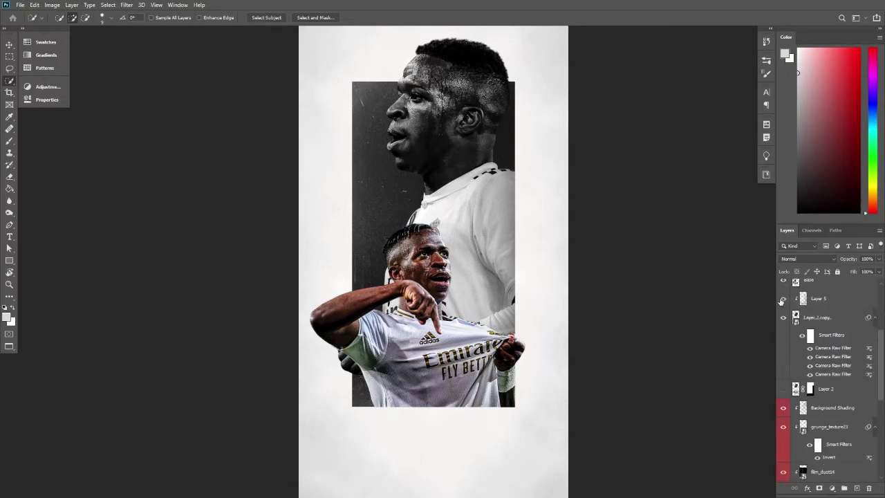
drag(783, 302, 783, 394)
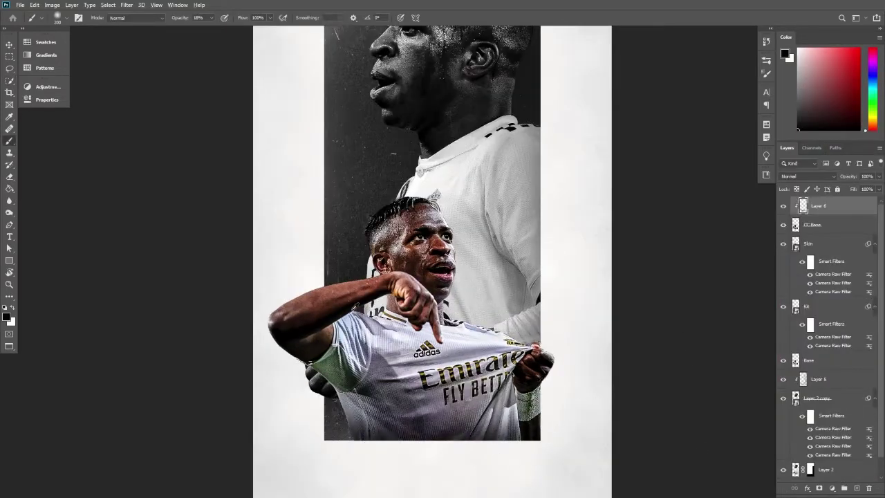
key(ctrl+plus)
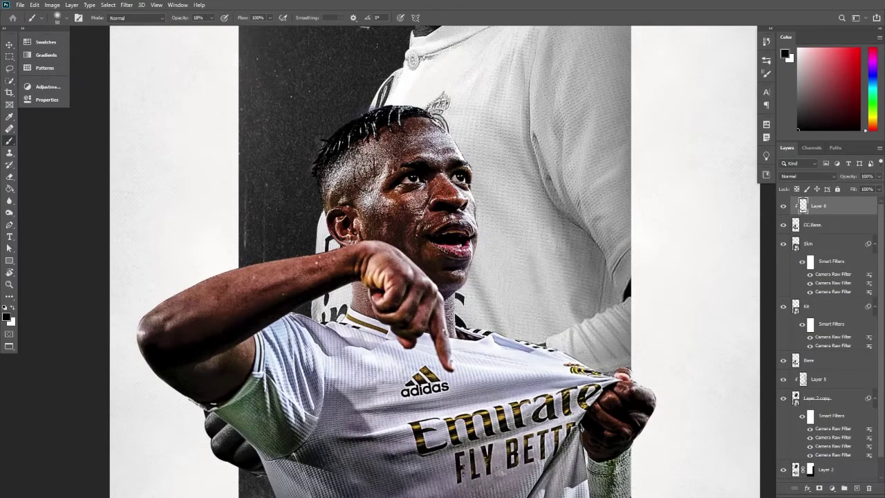
drag(418, 297, 242, 114)
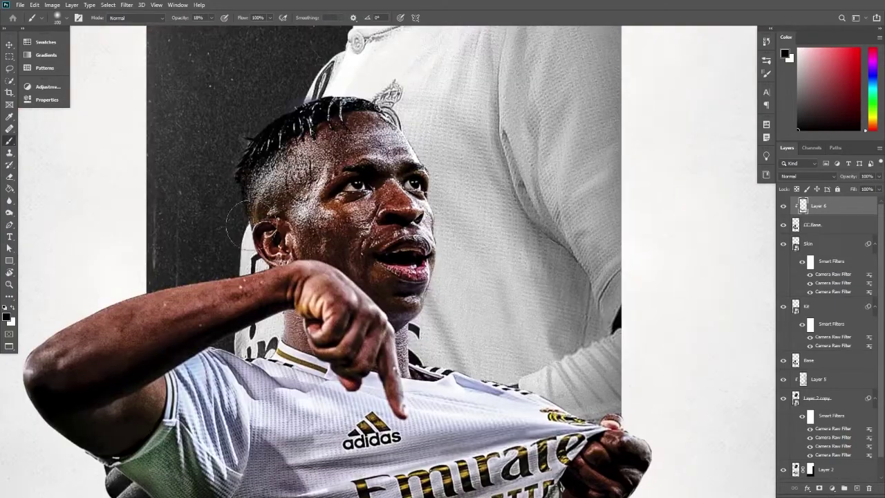
key(ctrl+minus)
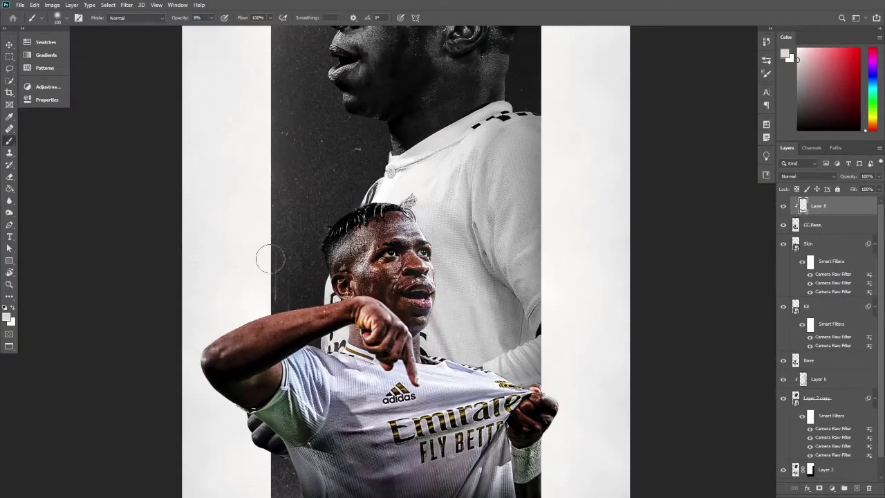
Paint soft white and black shading on Layer 6, then fit the whole poster in view
scroll(269, 259, down, 1)
scroll(241, 300, up, 2)
scroll(218, 190, up, 3)
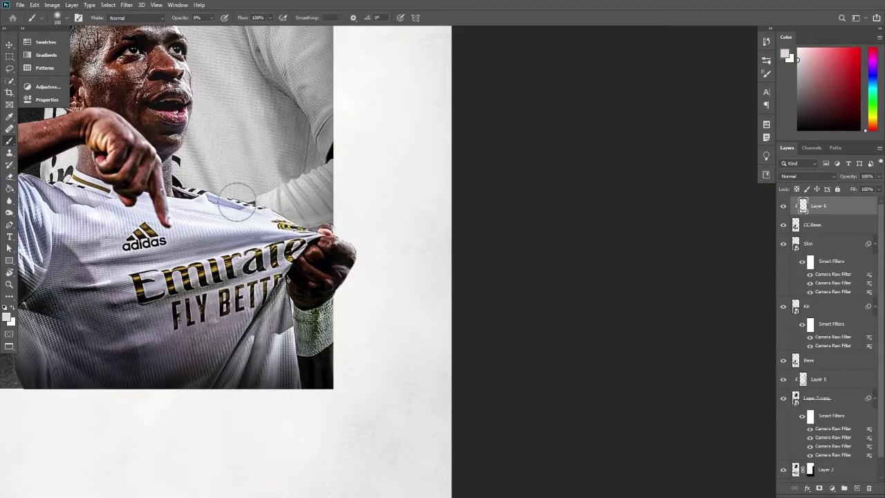
scroll(261, 186, up, 2)
scroll(222, 149, down, 2)
scroll(218, 81, up, 2)
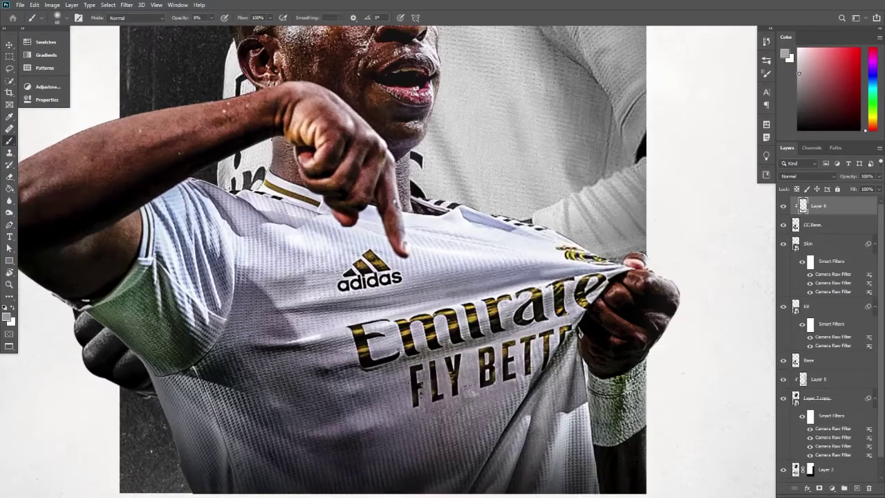
scroll(235, 215, up, 2)
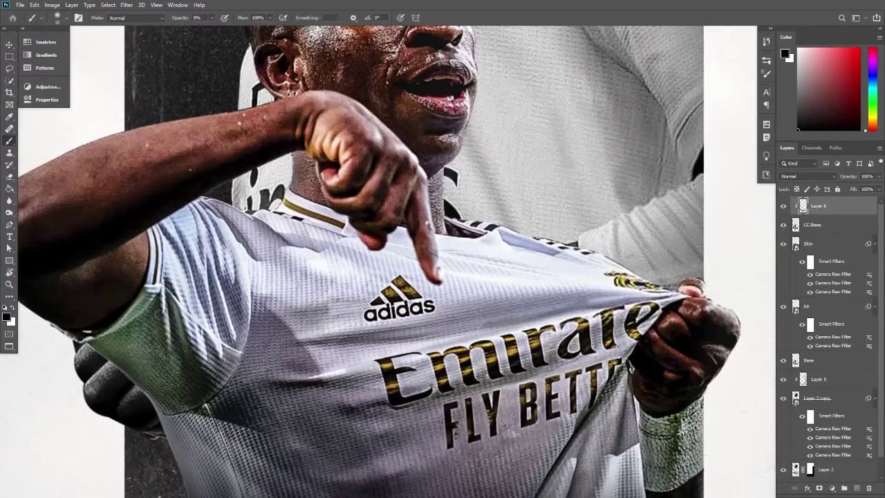
scroll(344, 219, down, 1)
key(x)
scroll(359, 108, down, 3)
scroll(350, 122, up, 2)
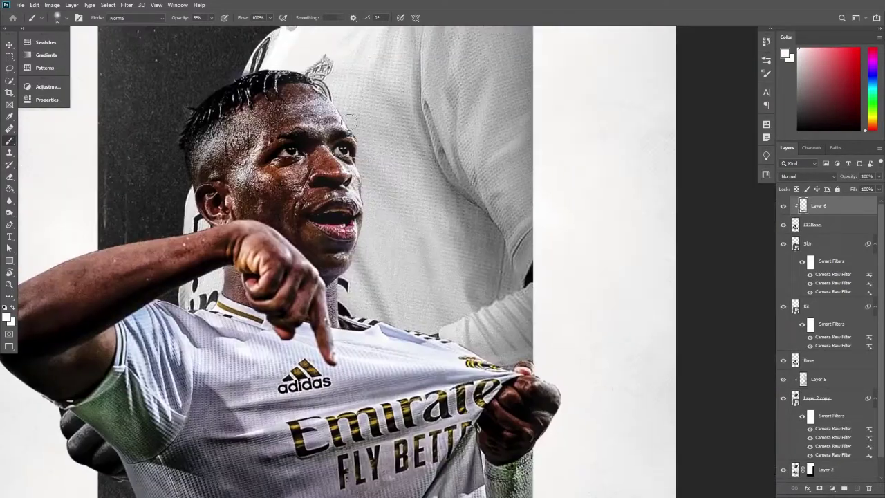
scroll(611, 311, down, 2)
key(x)
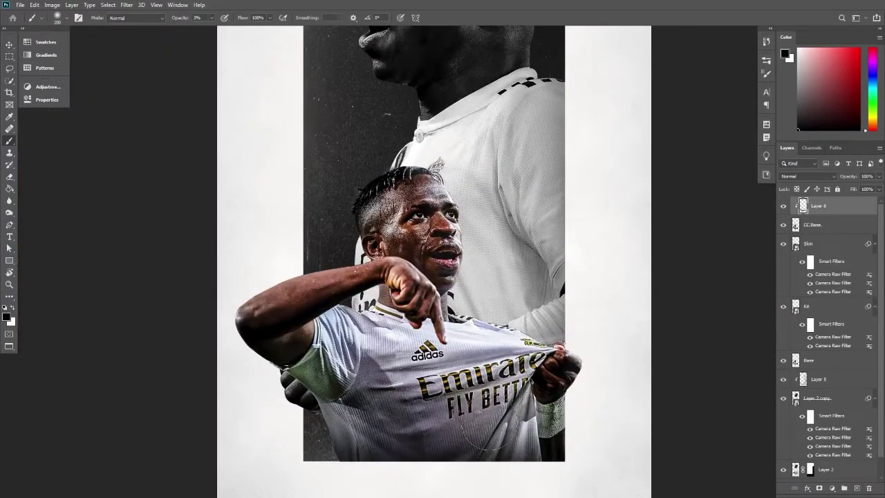
key(ctrl+minus)
key(ctrl+0)
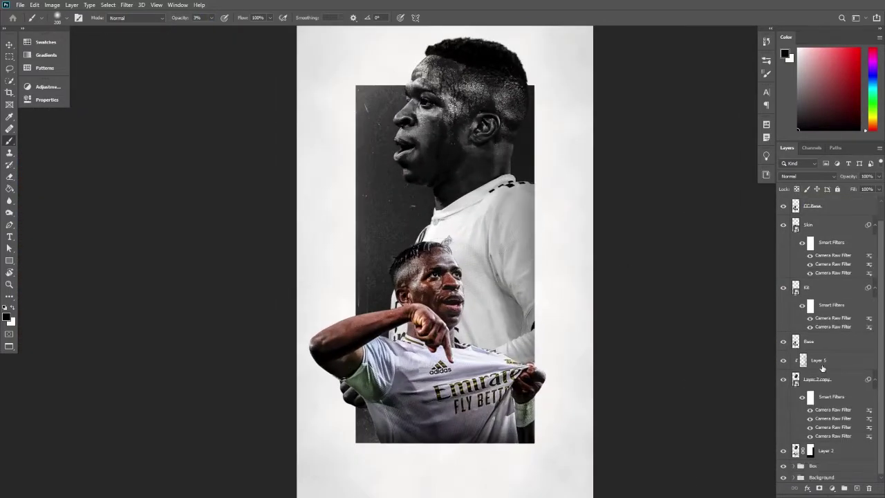
Show only the large portrait and copy its jersey and arm area onto a new layer
click(816, 379)
key(w)
drag(784, 205, 784, 341)
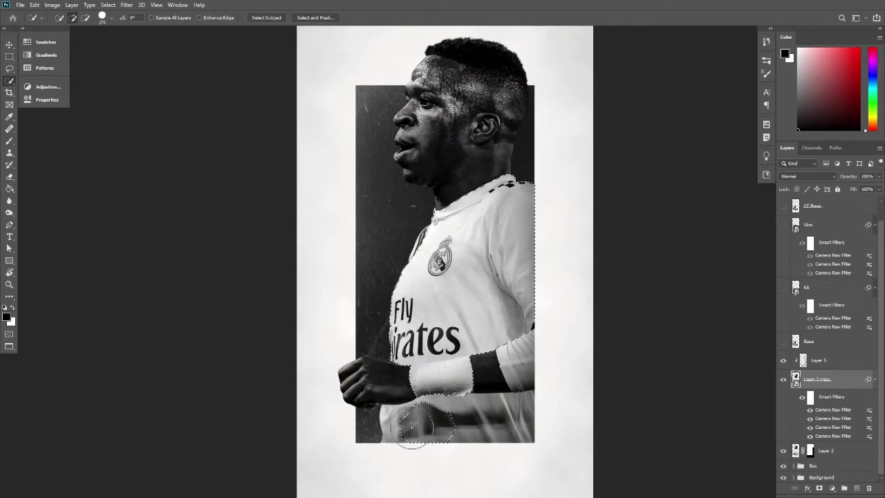
key(ctrl+j)
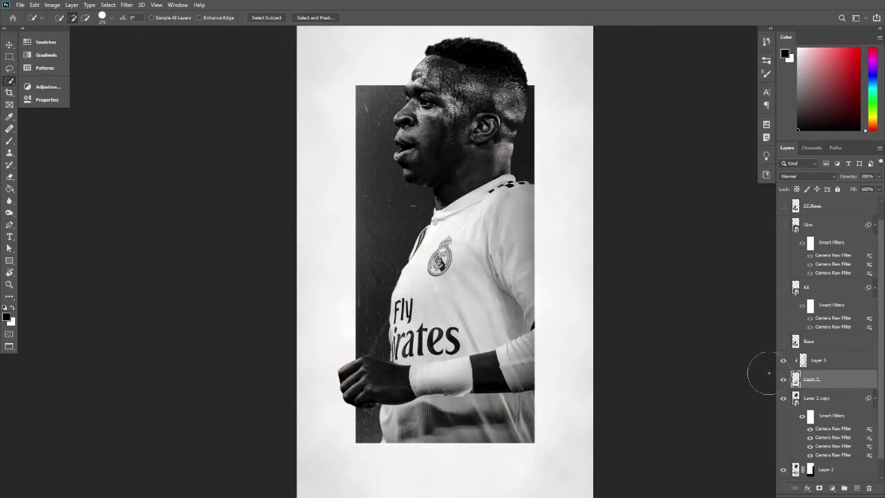
Clip the copied layer, move it above Layer 5, and move Base out of the Vinicius group
right_click(795, 379)
click(774, 332)
drag(816, 360, 790, 379)
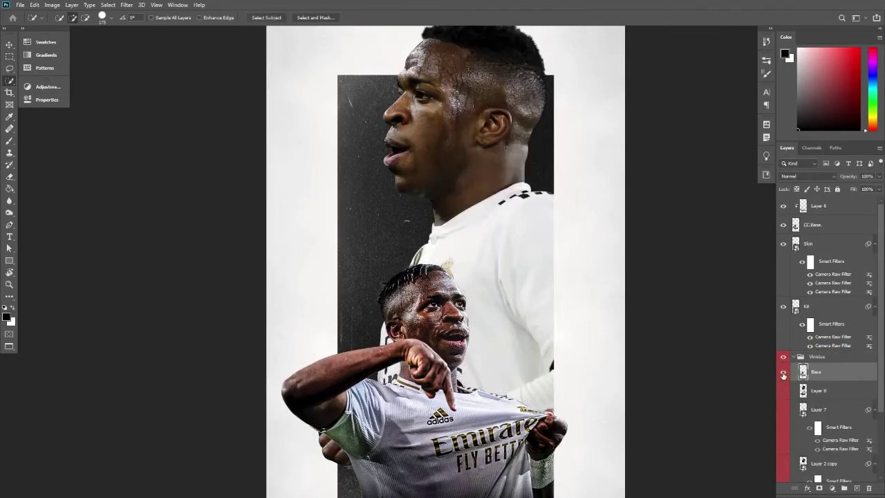
drag(795, 371, 795, 354)
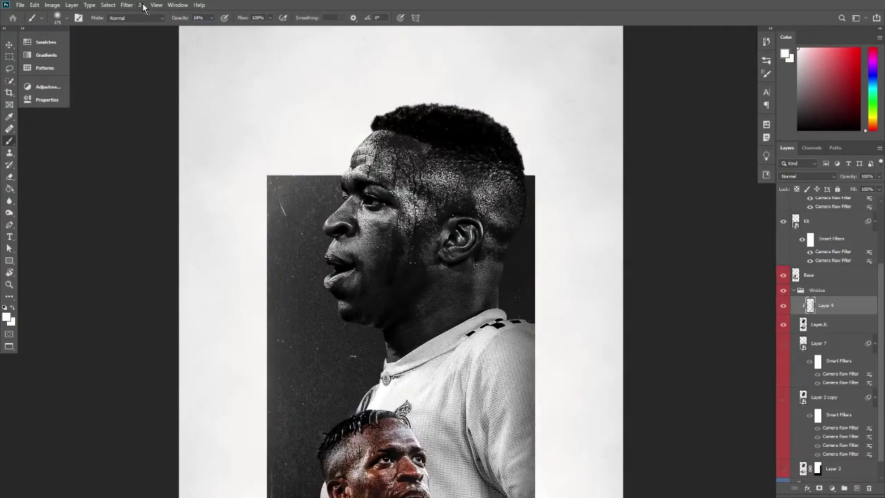
Group the foreground player's layers and name the new group Vinicius Render
key(ctrl+0)
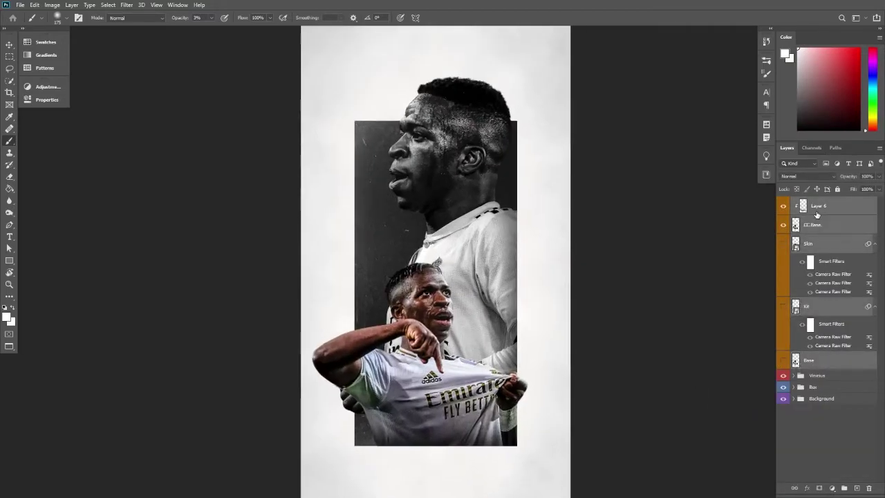
key(ctrl+g)
double_click(818, 201)
text(Vinicius Render)
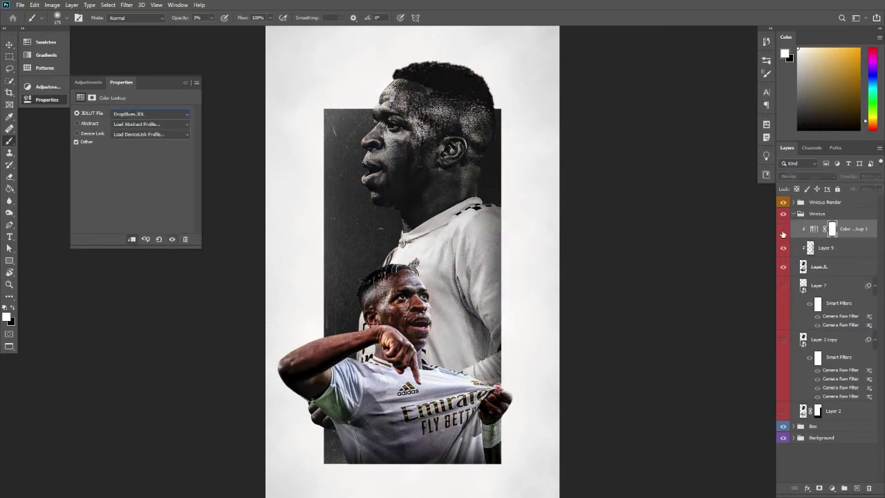
Place two film-dust textures, blending the first in Screen and restacking the second
click(20, 5)
click(41, 186)
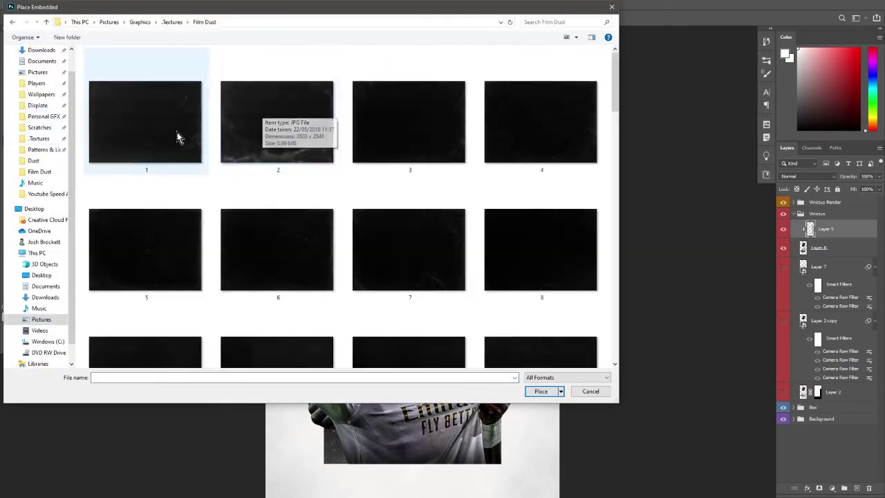
double_click(178, 134)
key(Return)
click(808, 176)
click(790, 255)
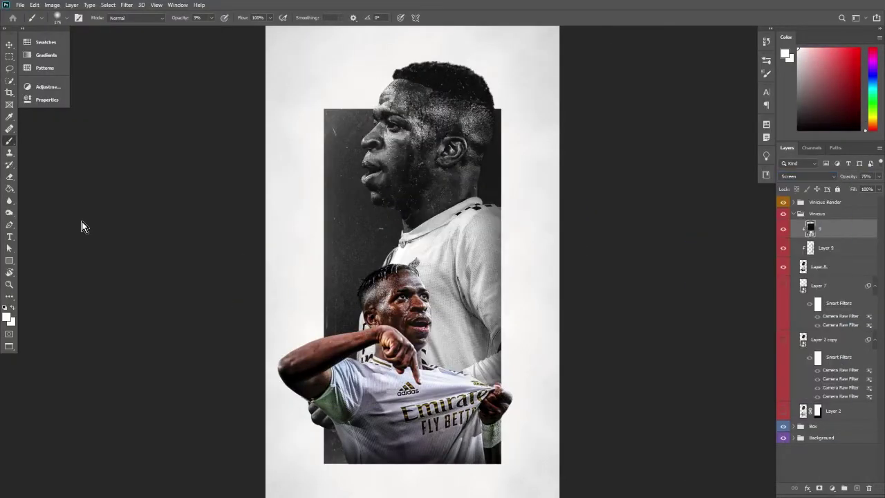
double_click(478, 150)
key(Return)
mouse_move(819, 286)
mouse_down()
mouse_move(741, 291)
mouse_move(774, 258)
mouse_up()
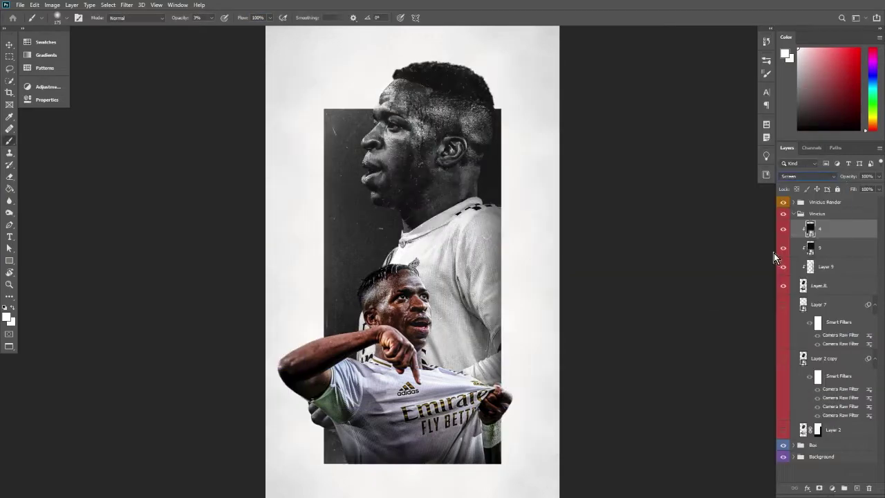
Place the film_dust1 texture in Screen mode and resize it
click(20, 5)
click(52, 178)
scroll(622, 229, down, 3)
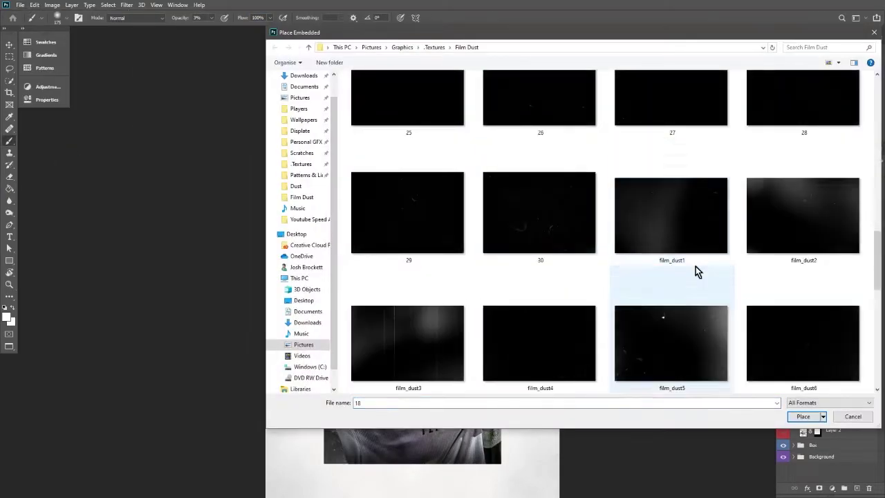
double_click(696, 267)
key(Return)
click(807, 177)
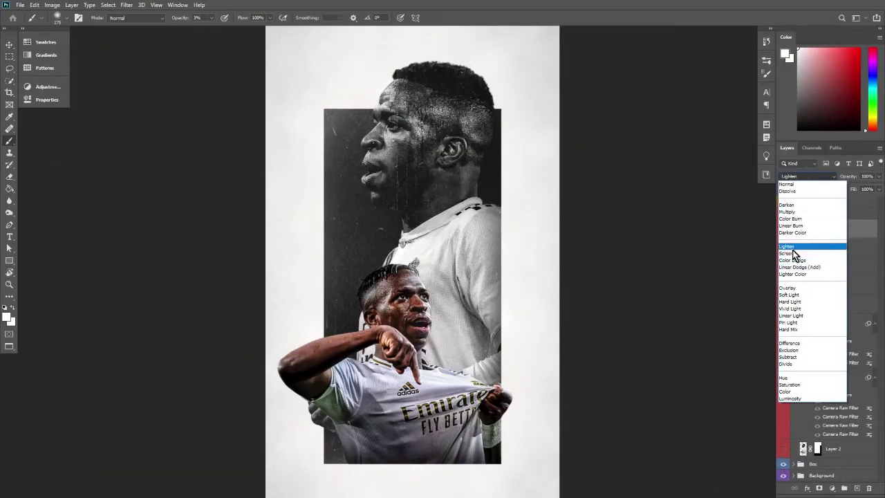
click(790, 254)
key(ctrl+t)
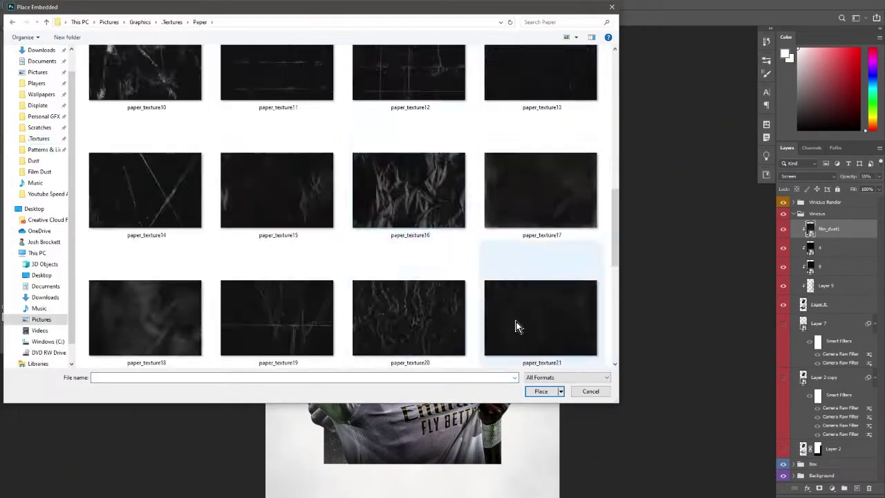
Place paper_texture21 and blend it as Linear Dodge (Add)
double_click(516, 322)
key(Return)
click(807, 176)
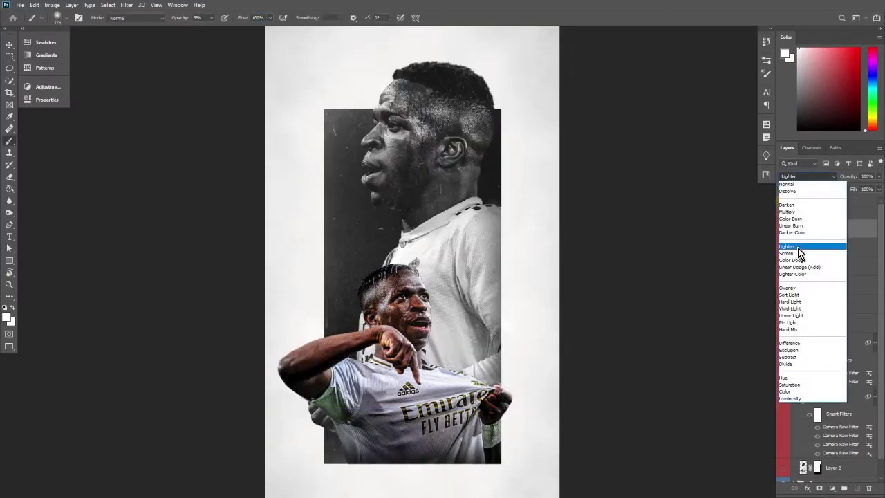
click(795, 247)
click(807, 176)
click(785, 225)
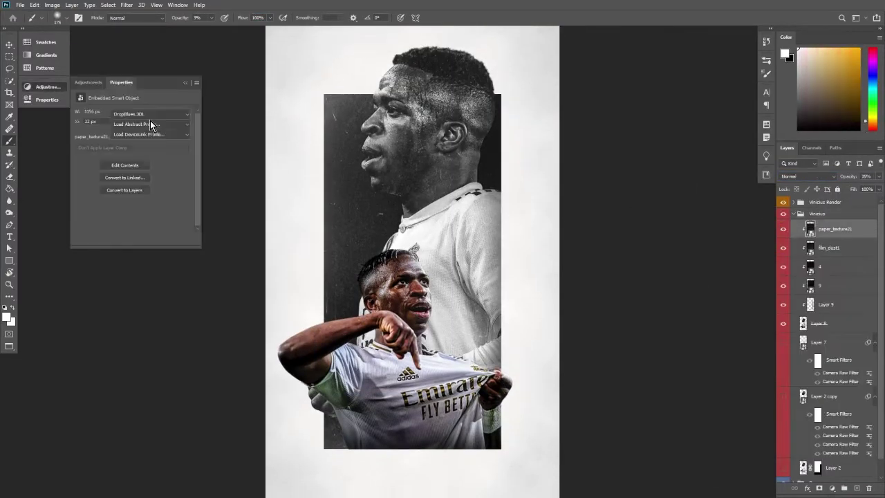
Step through lookup presets and add a second Color Lookup with a sepia LUT
key(Down)
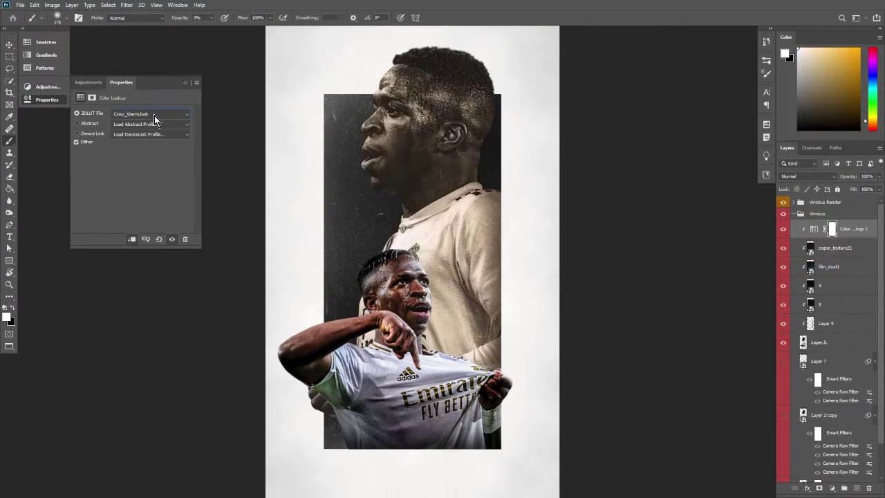
key(Down)
key(Down)
key(Down)
key(Down)
key(Down)
key(Down)
click(151, 113)
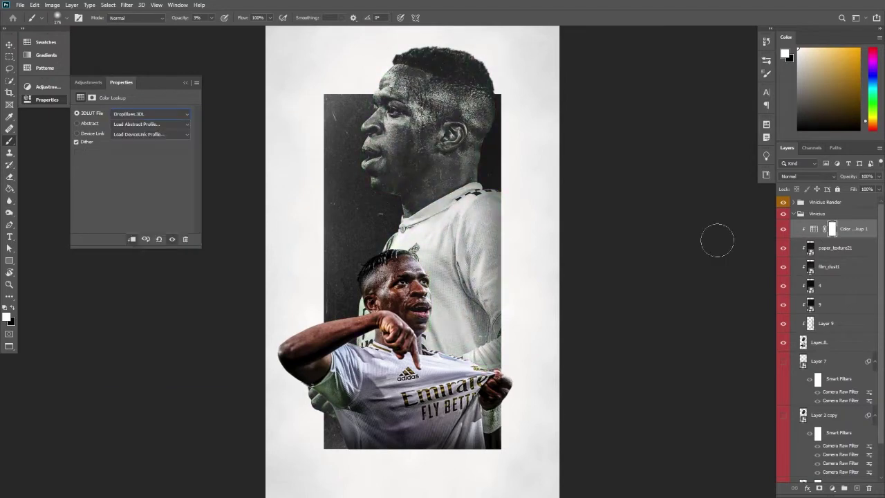
click(832, 488)
click(776, 224)
click(151, 114)
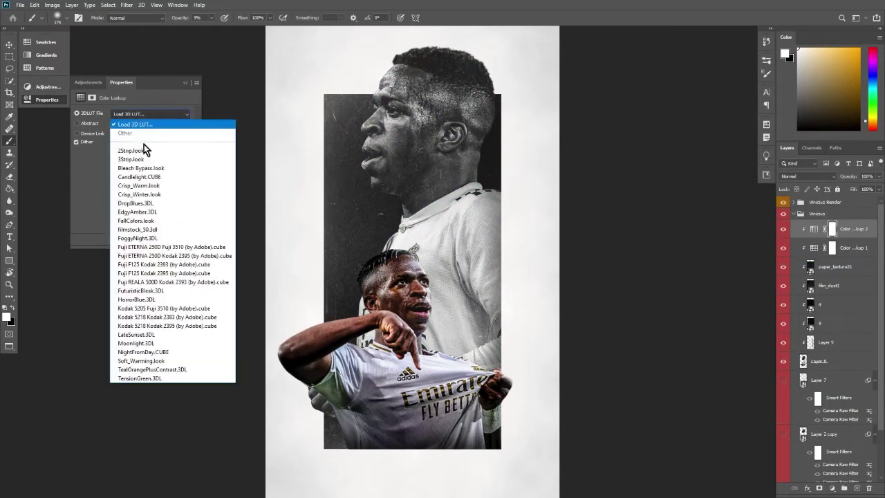
Blend the sepia lookup layer in Soft Light, keeping the lookup layers on top
click(144, 146)
scroll(346, 115, up, 2)
click(807, 176)
click(789, 253)
scroll(504, 221, down, 2)
click(808, 176)
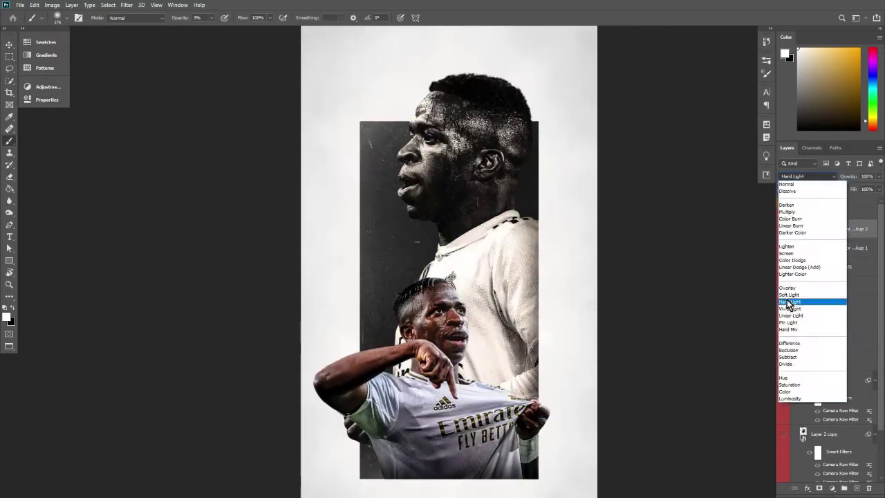
click(790, 312)
drag(847, 244, 848, 333)
text(33)
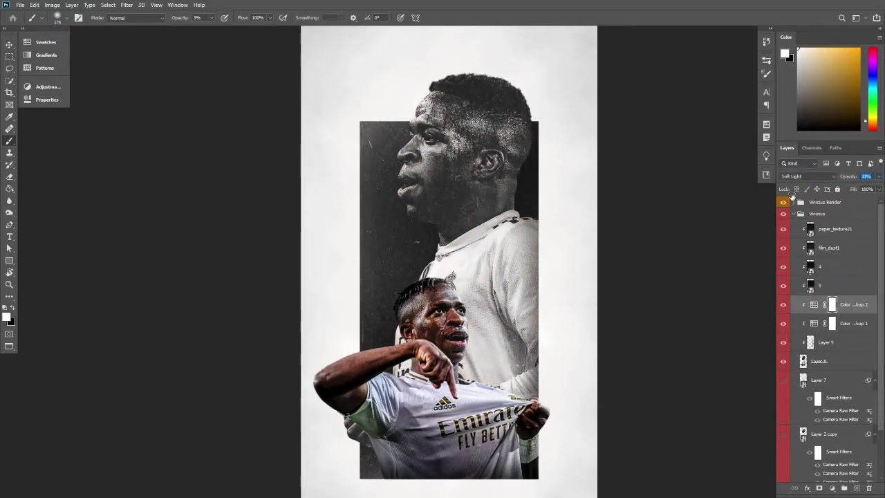
key(ctrl+z)
Add a third Color Lookup using Soft_Warming.look in Pin Light mode
click(72, 5)
click(124, 192)
click(151, 113)
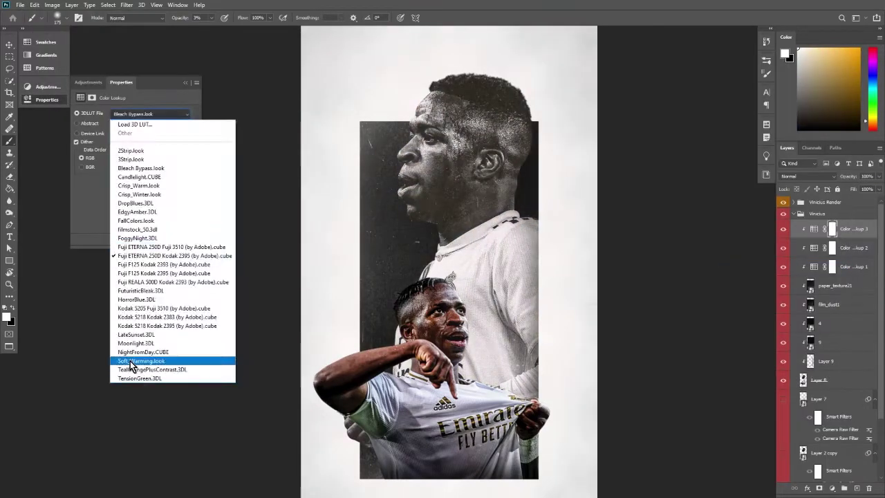
click(132, 361)
click(808, 176)
click(779, 321)
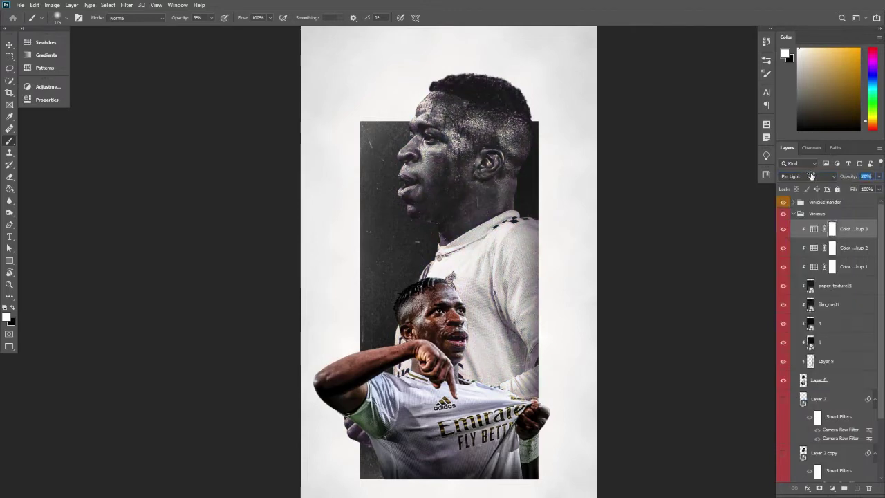
Add a fourth Color Lookup clipped to the portrait with a device link look
click(47, 86)
click(147, 117)
right_click(854, 229)
click(790, 259)
click(132, 135)
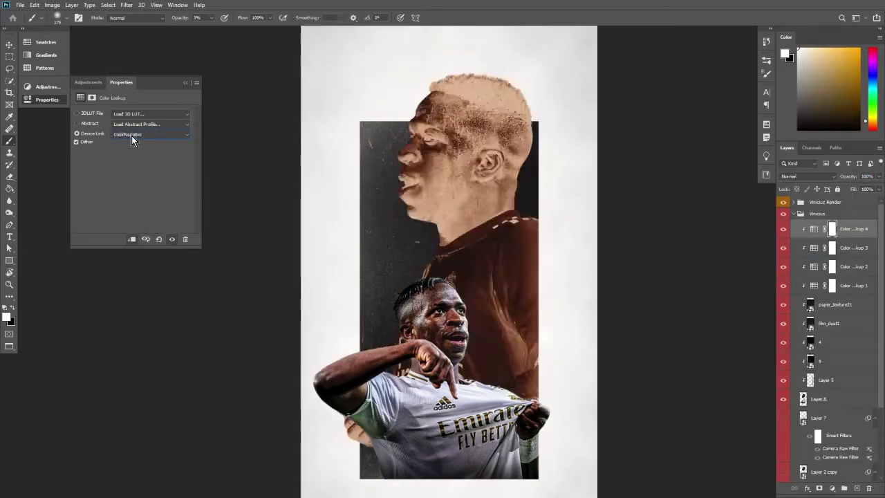
click(784, 229)
Add a fifth Color Lookup using the RedBlueYellow device link in Color mode
click(46, 87)
click(147, 117)
click(131, 169)
click(807, 175)
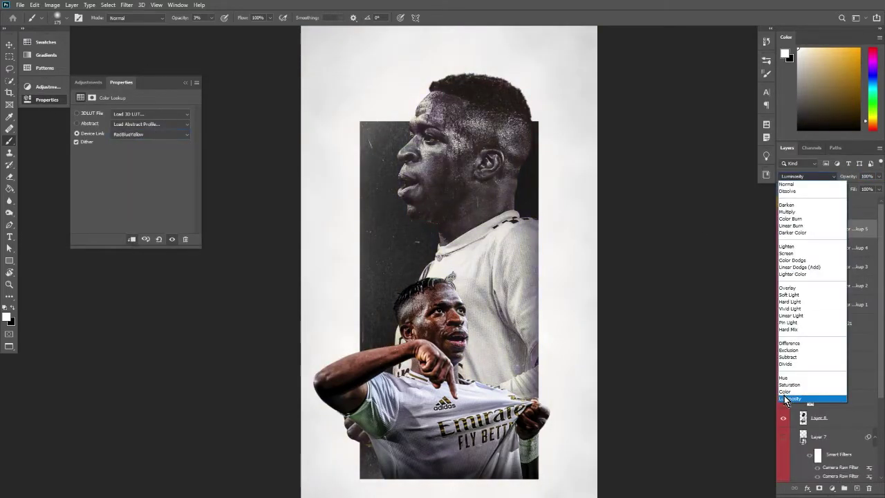
click(795, 456)
Add another colour adjustment layer and a Curves adjustment layer
click(47, 86)
click(85, 117)
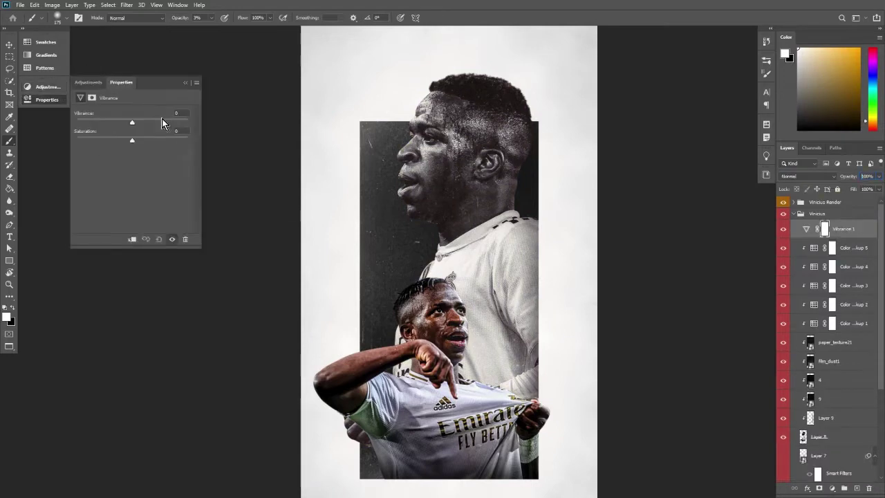
click(46, 87)
click(116, 107)
click(114, 112)
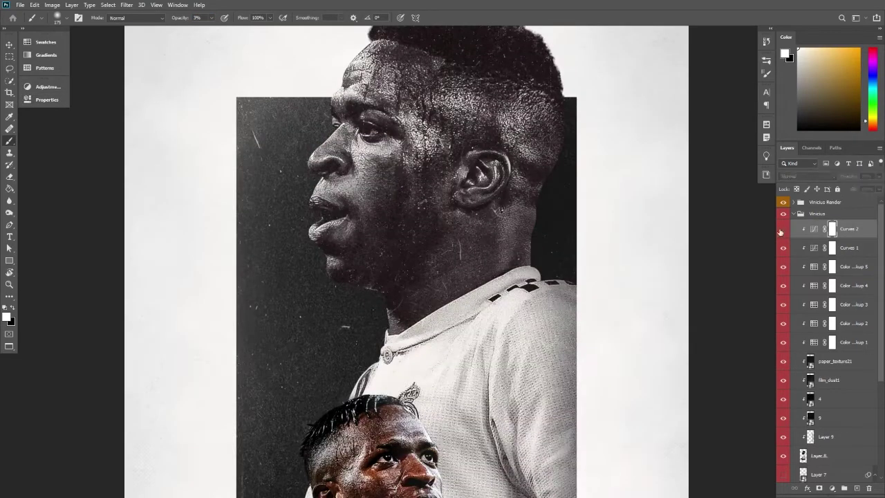
Add an Exposure adjustment to the group, adjusting gamma and raising offset slightly
click(46, 86)
click(126, 105)
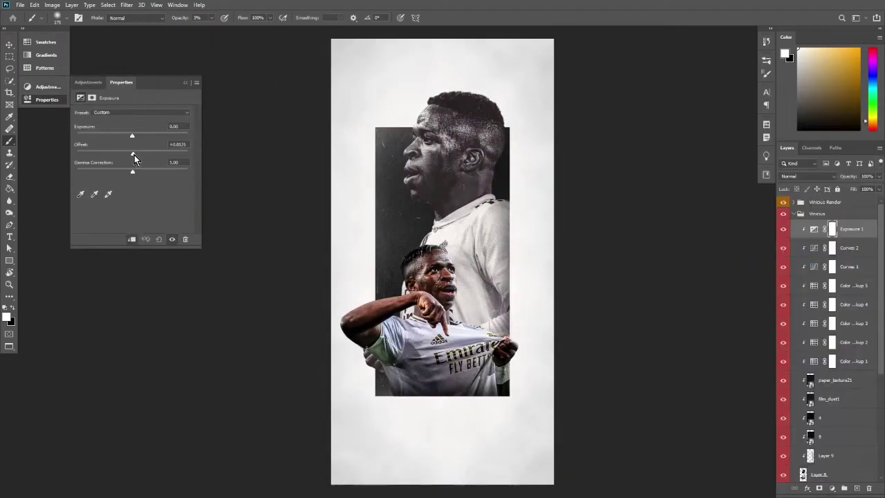
key(ctrl+plus)
mouse_move(133, 172)
mouse_down()
mouse_move(135, 154)
mouse_move(100, 161)
mouse_up()
click(177, 144)
Add Brightness/Contrast and Channel Mixer adjustment layers
click(87, 81)
click(79, 100)
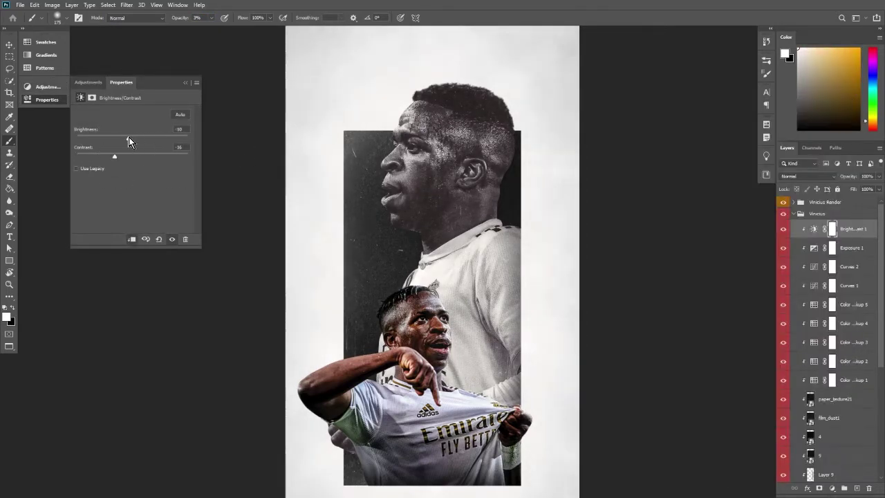
click(87, 82)
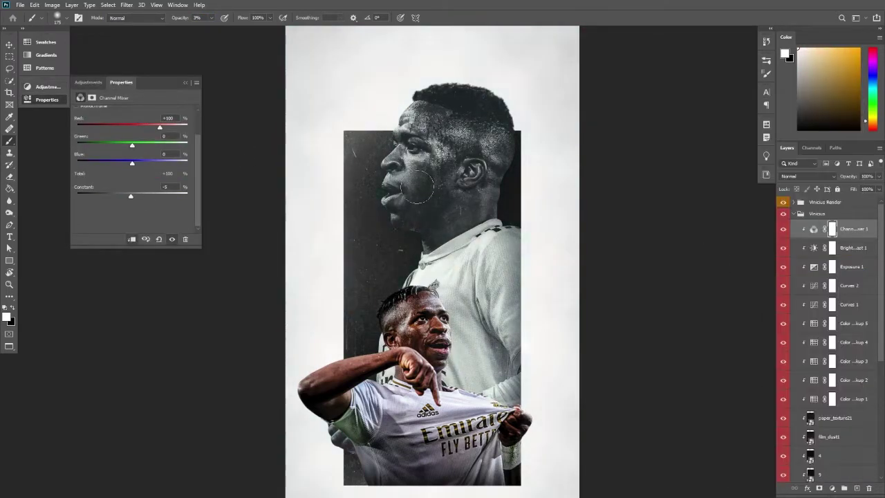
click(185, 83)
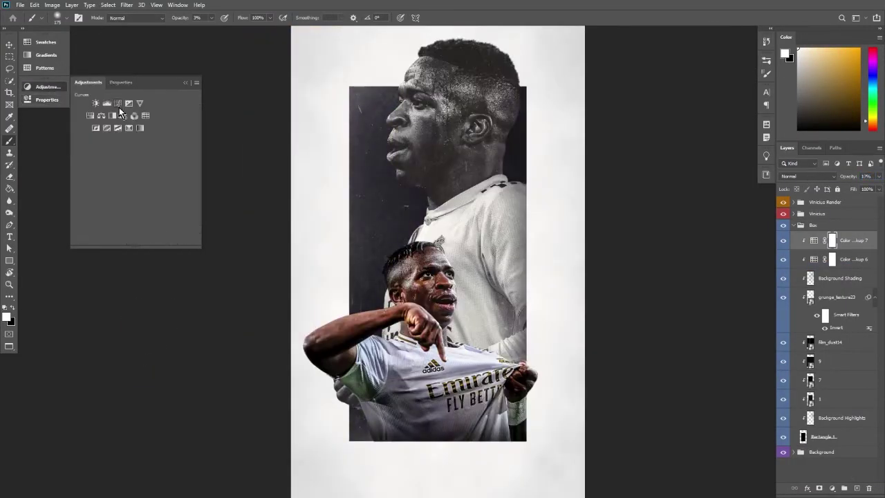
Add Curves 3 to the Box group and lower the exposure offset slightly
click(118, 105)
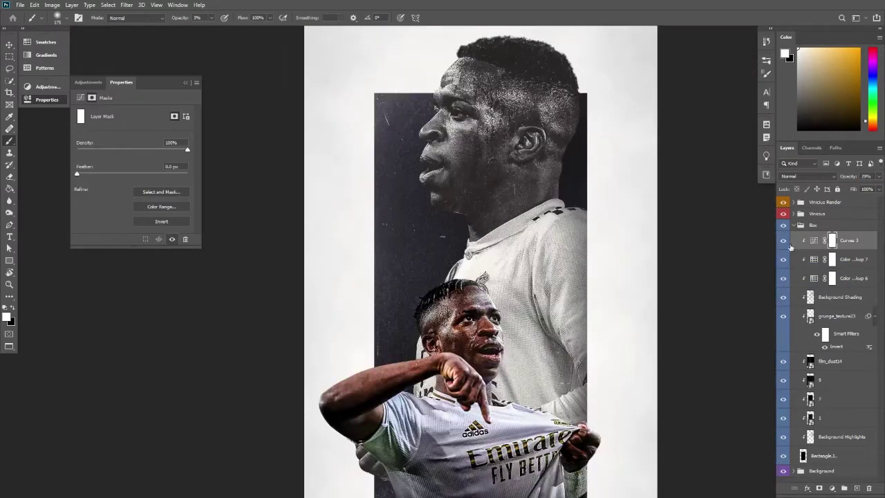
drag(133, 158, 131, 157)
scroll(277, 171, down, 2)
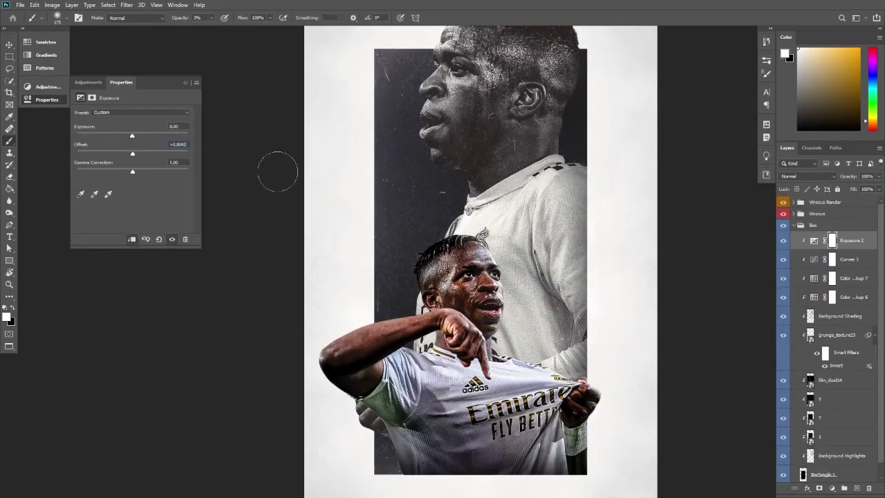
key(ctrl+0)
click(814, 259)
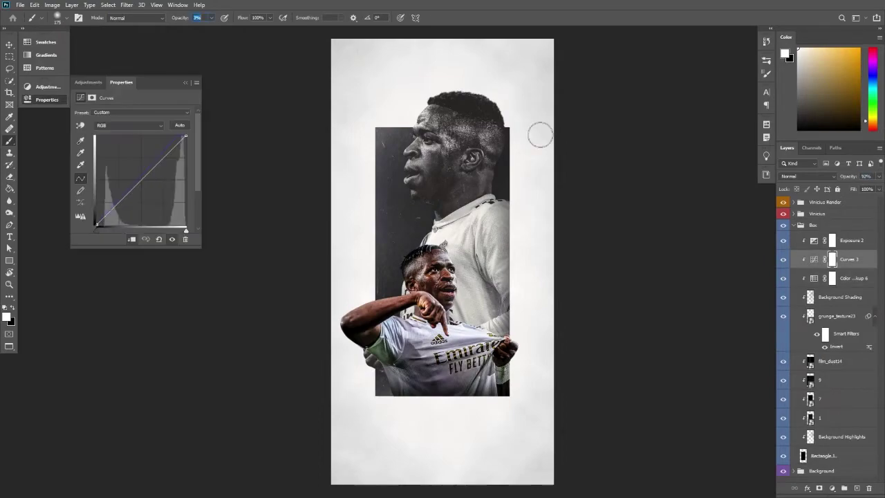
scroll(395, 141, up, 3)
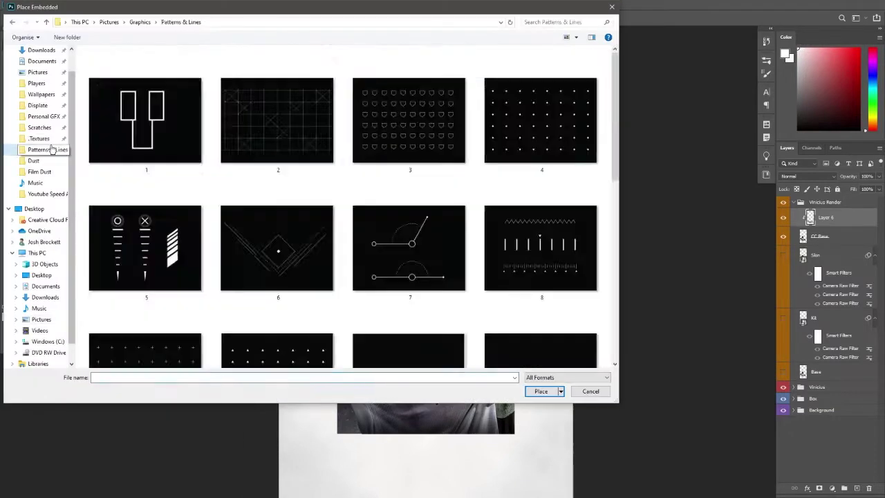
Place a pattern texture and a film-dust texture over the player, both Linear Dodge (Add)
click(548, 395)
click(808, 177)
click(796, 264)
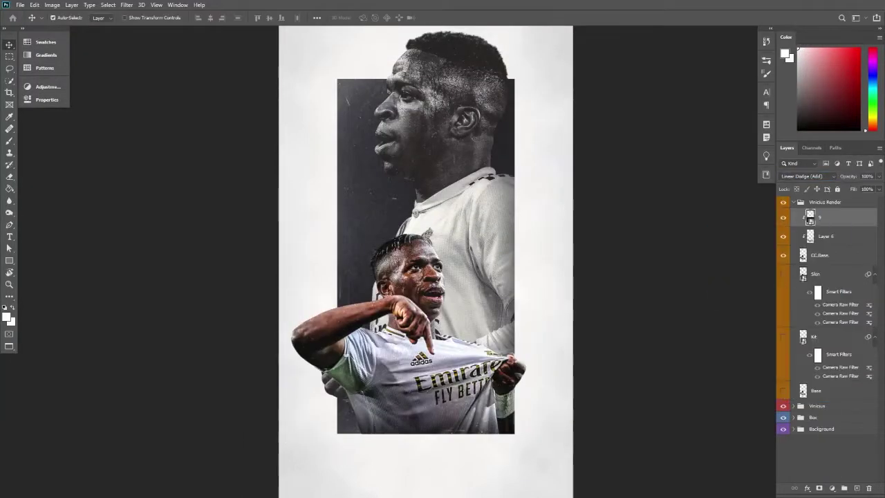
scroll(326, 243, down, 5)
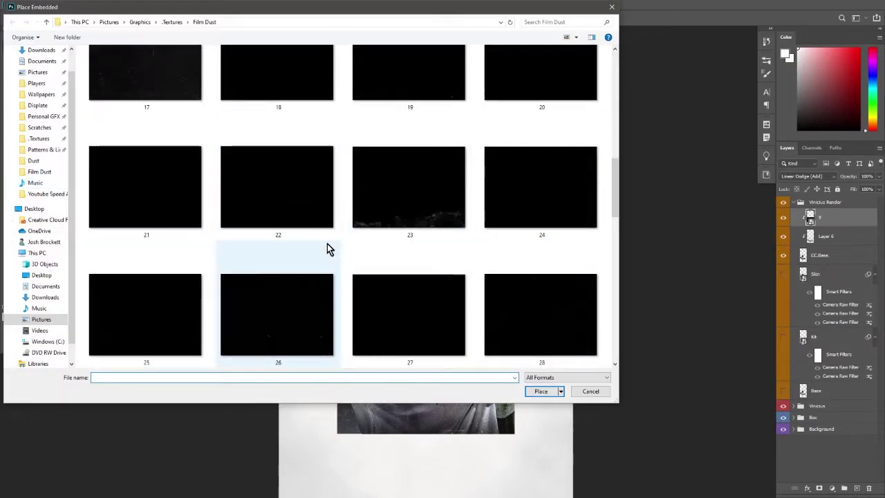
double_click(322, 249)
drag(499, 235, 498, 319)
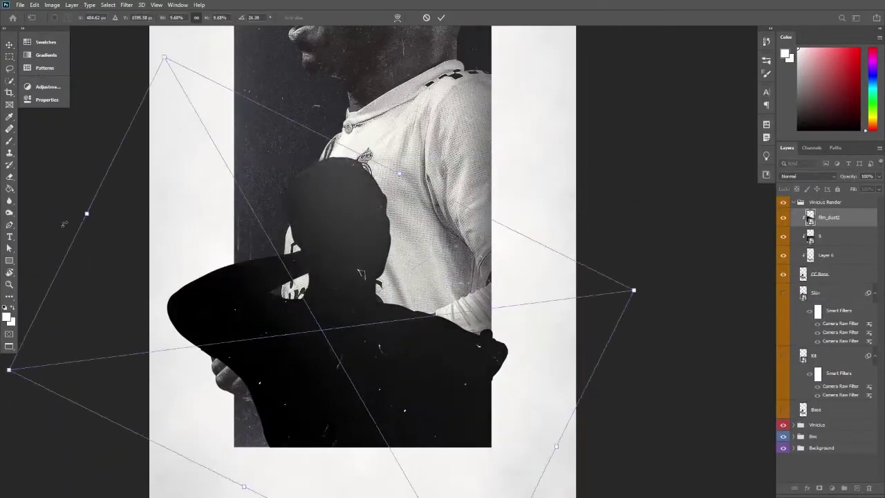
key(Return)
click(808, 176)
click(800, 267)
Rotate the dust texture across the player and place another film-dust file in Linear Dodge (Add)
key(ctrl+0)
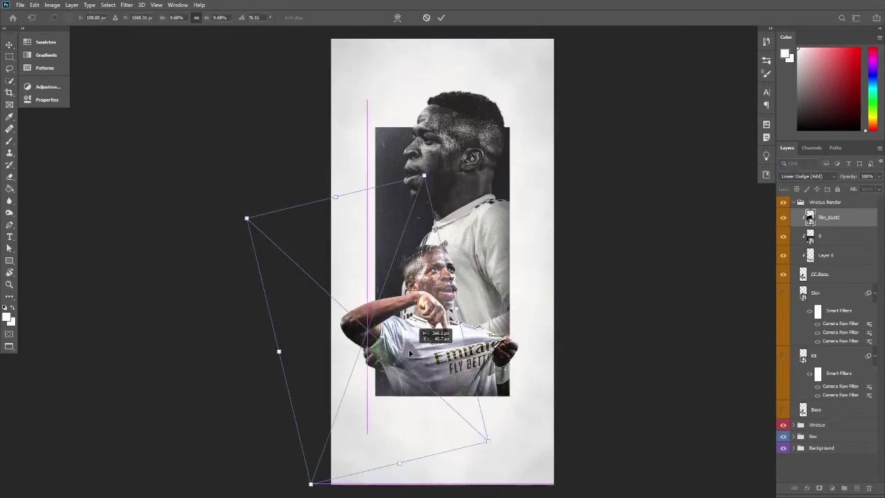
drag(469, 291, 482, 233)
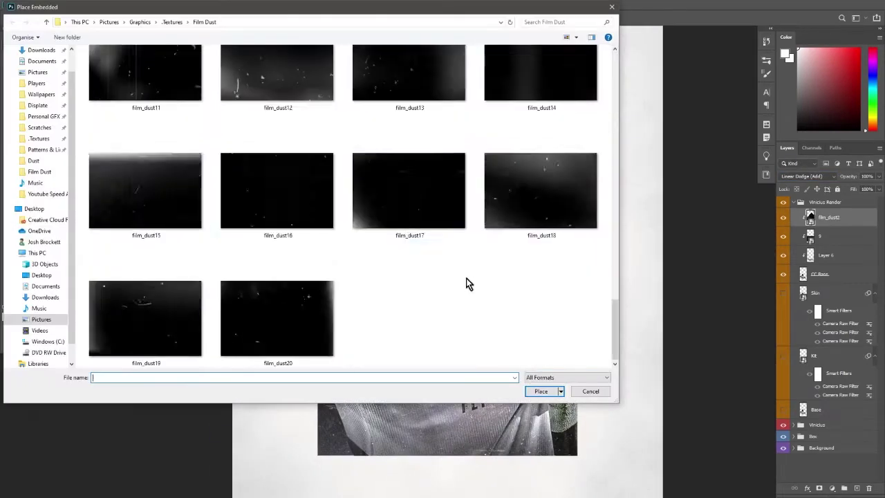
double_click(466, 278)
key(Return)
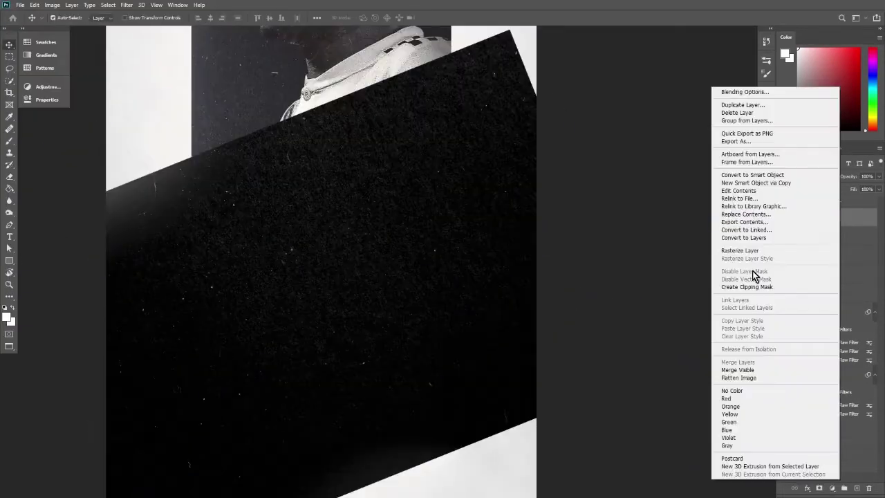
click(808, 176)
click(789, 251)
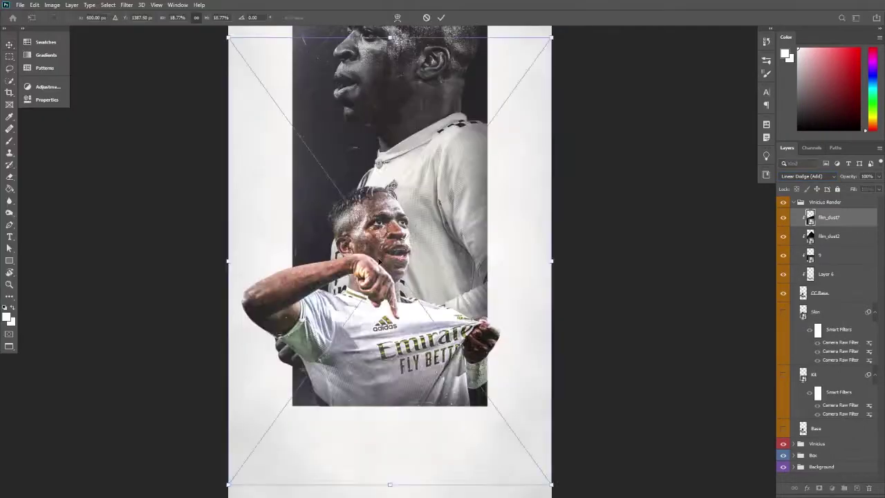
Commit the last dust file with its blend mode and choose a colour lookup preset
key(Return)
click(807, 176)
click(789, 253)
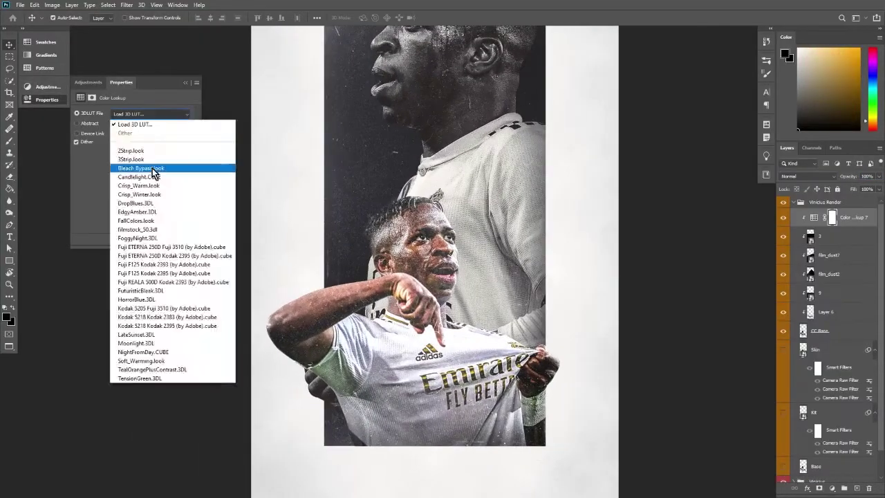
click(153, 168)
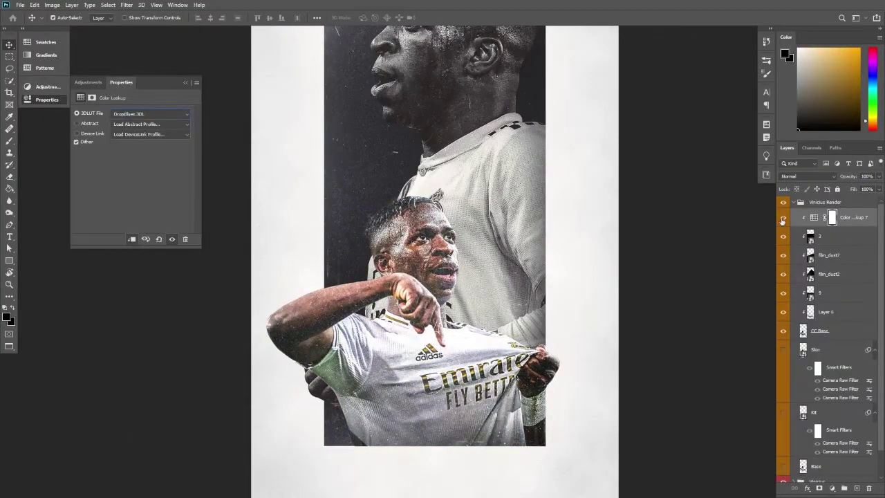
Set a lookup layer to Lighten and add another Color Lookup in Color mode at 30% opacity
right_click(809, 225)
click(808, 177)
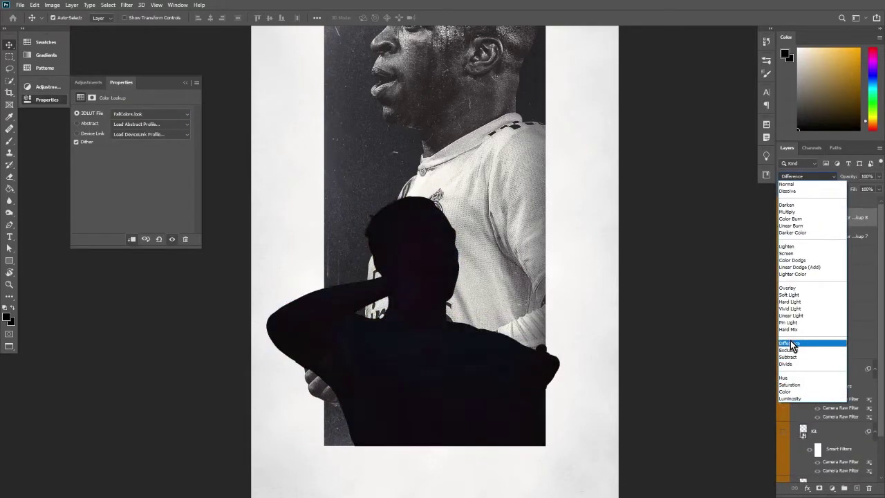
click(787, 246)
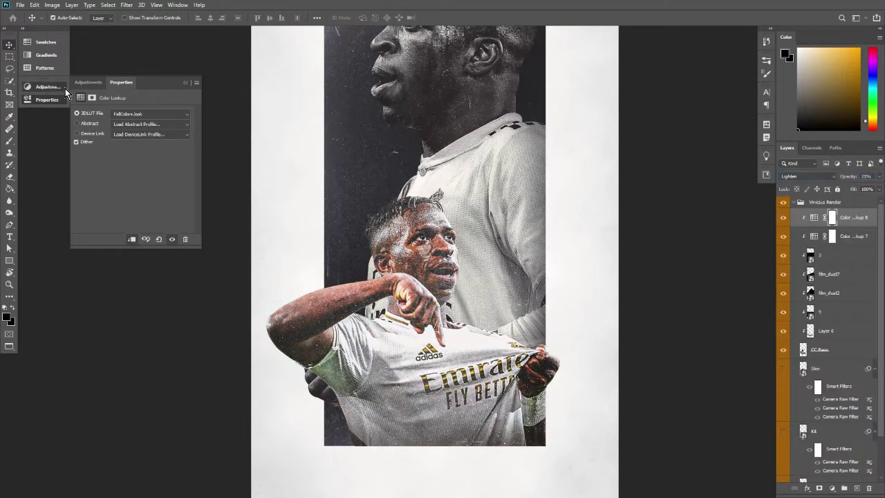
click(150, 114)
click(817, 179)
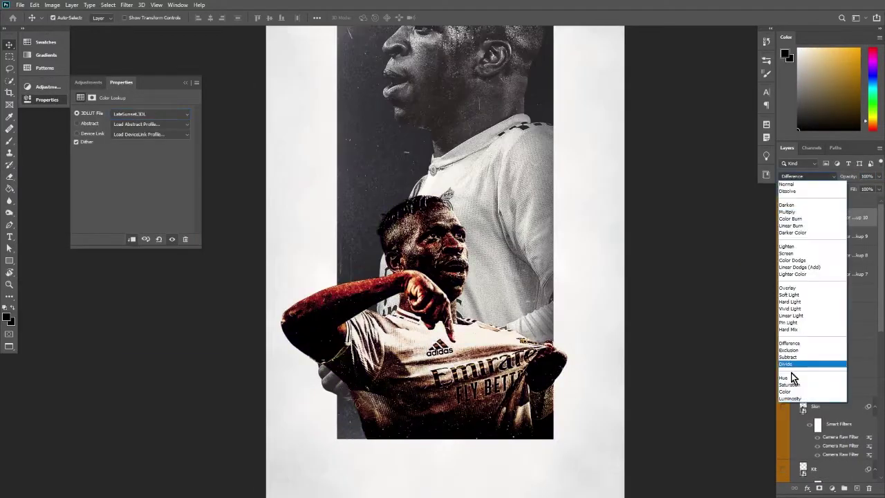
click(785, 392)
key(3)
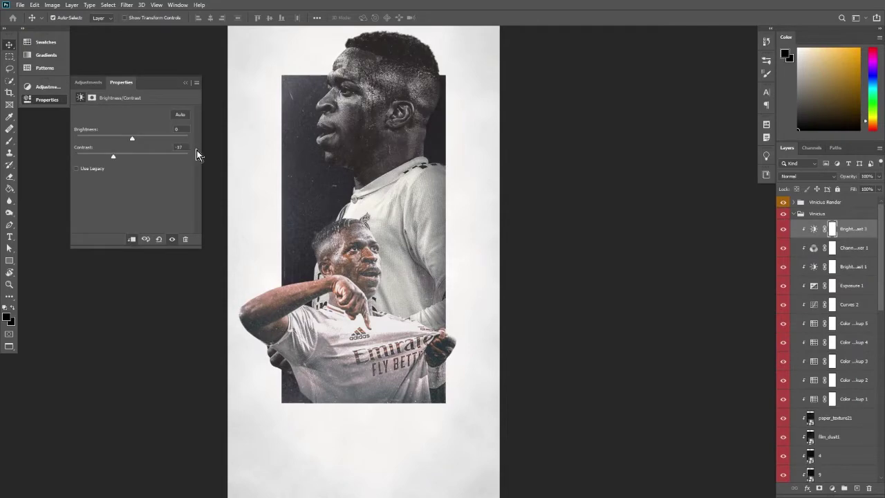
click(814, 286)
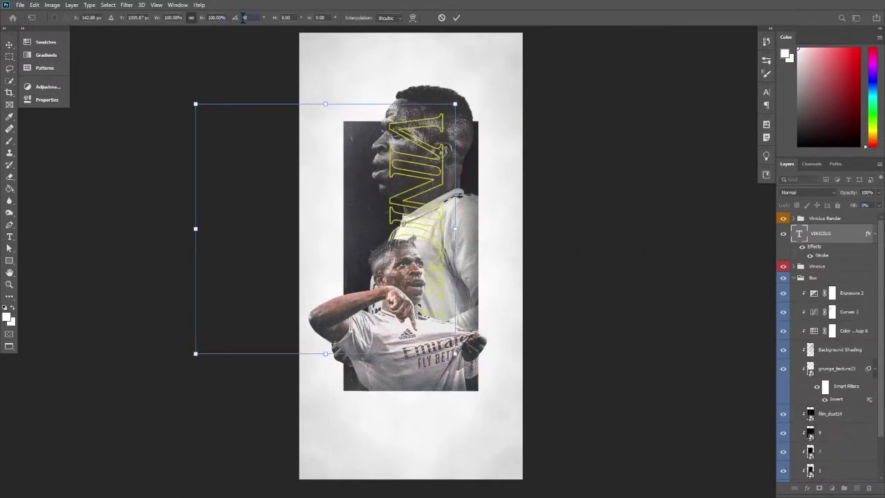
Move the VINICIUS text to the left edge and draw a thin vertical bar below the box
drag(360, 239, 315, 211)
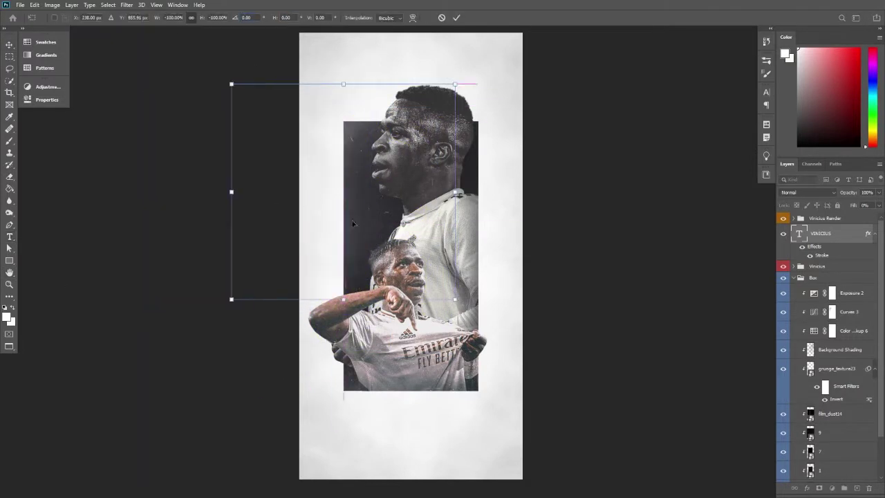
click(766, 91)
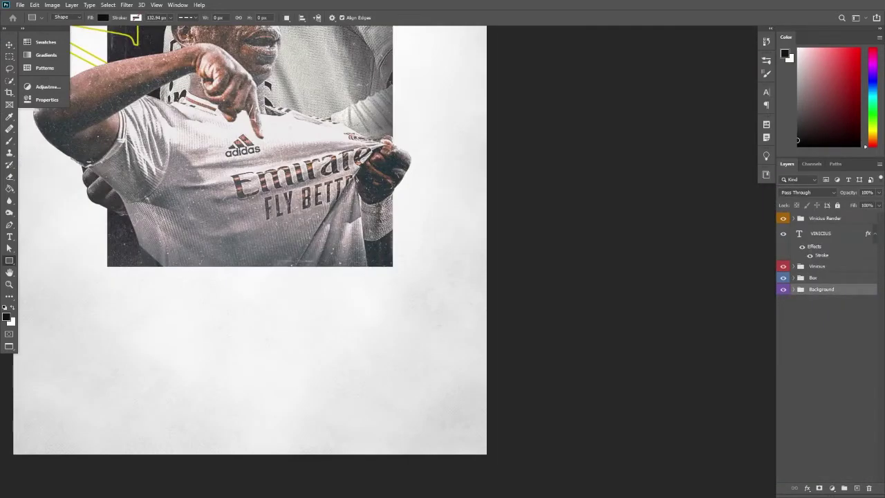
drag(408, 281, 408, 281)
scroll(408, 281, up, 2)
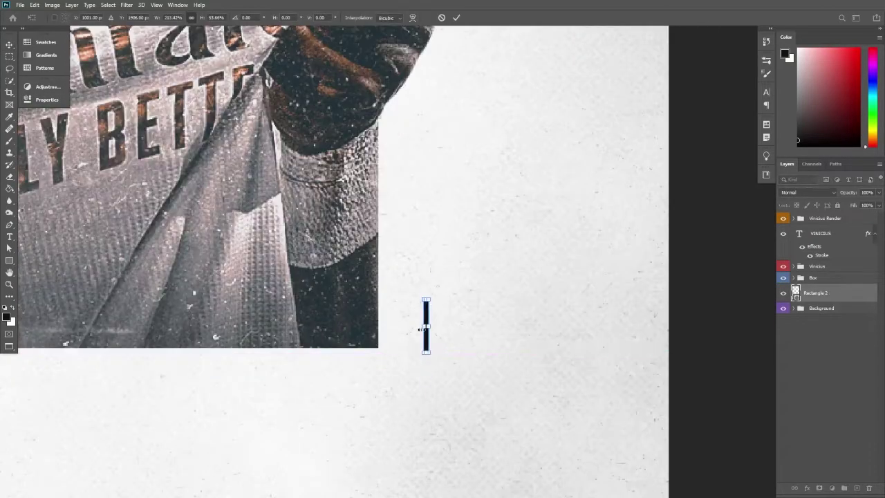
key(Return)
Rotate the copied bar 180° and another piece 90° to form a bracket
text(180)
key(Return)
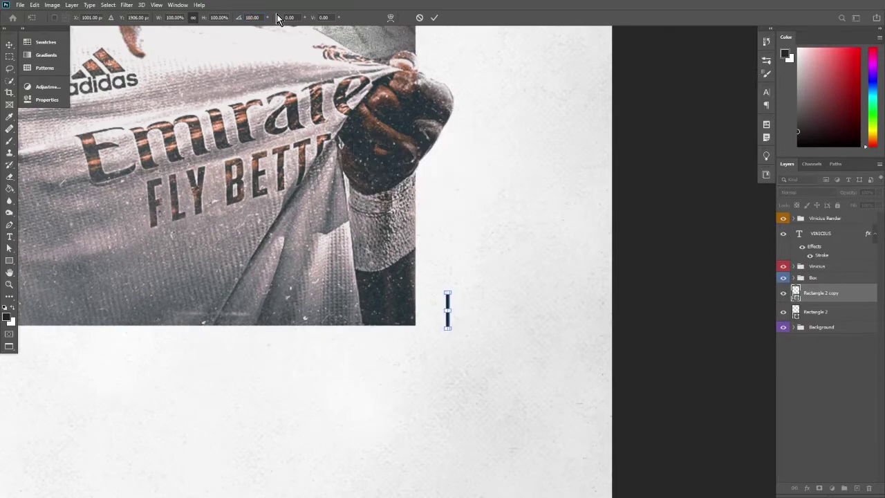
key(ctrl+0)
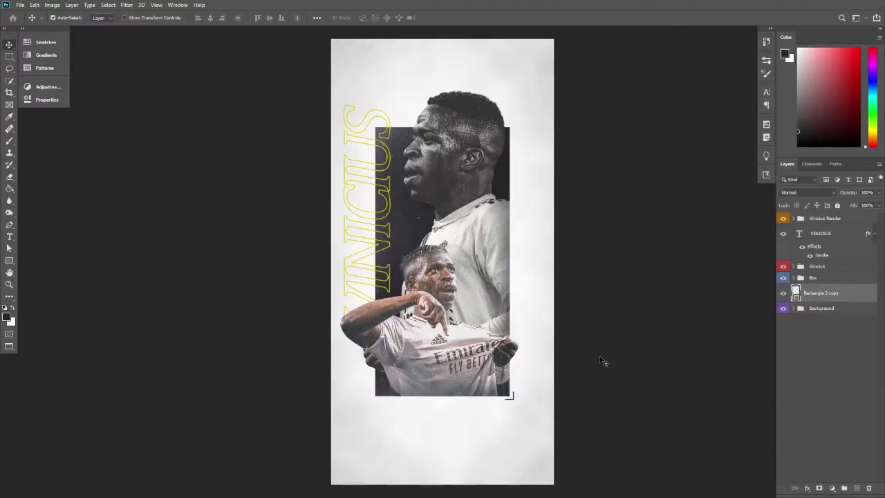
text(90)
key(Return)
key(ctrl+plus)
key(ctrl+plus)
key(ctrl+plus)
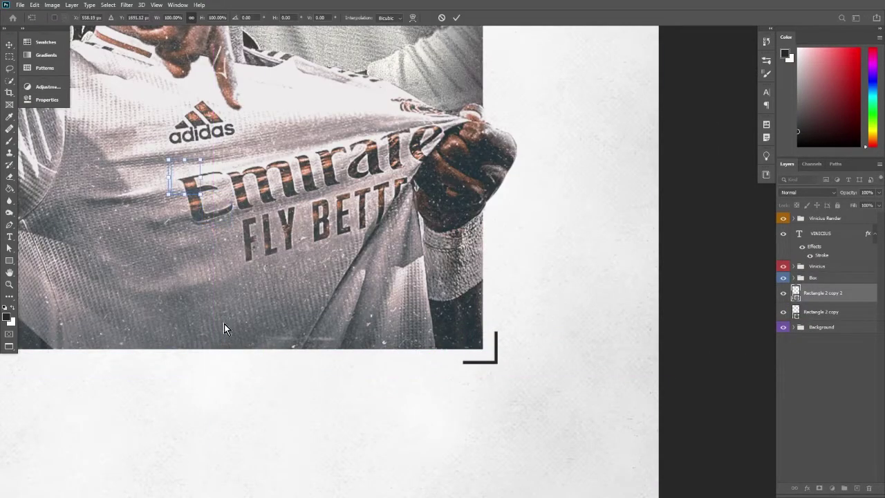
key(ctrl+0)
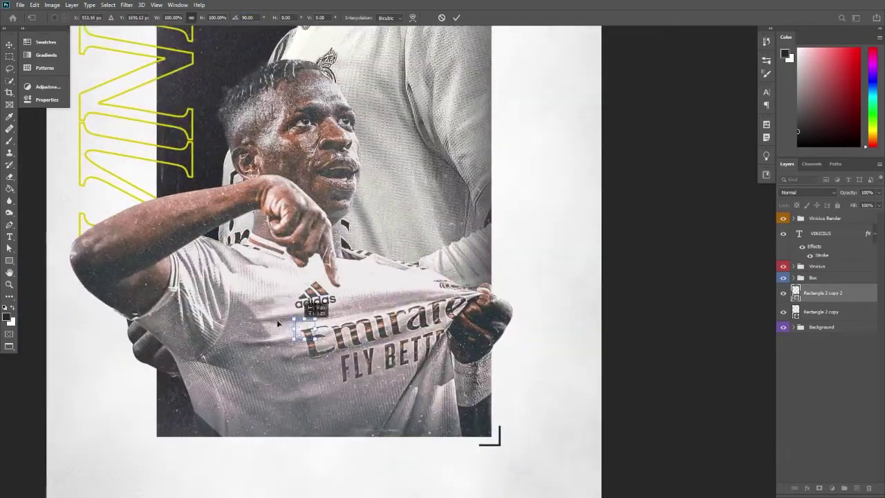
Move the bracket to the photo box's top-left corner
drag(316, 316, 278, 41)
scroll(279, 337, up, 5)
key(ctrl+0)
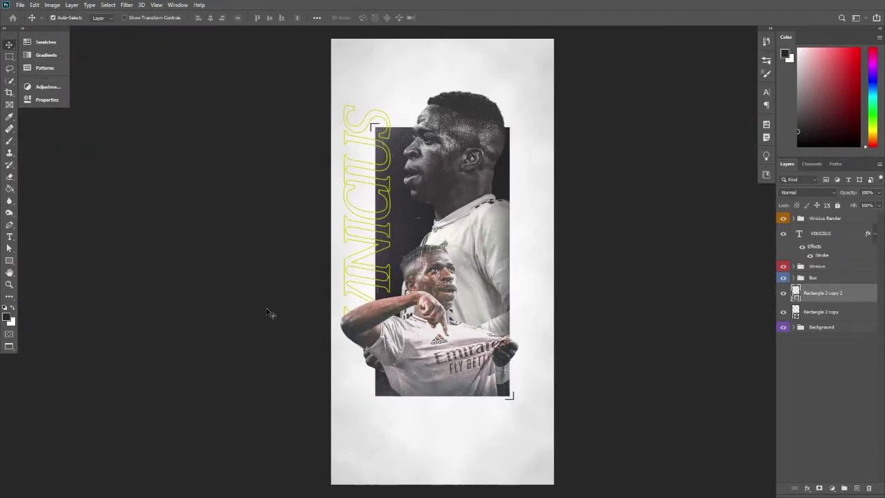
scroll(365, 408, up, 2)
scroll(365, 408, up, 5)
key(ctrl+0)
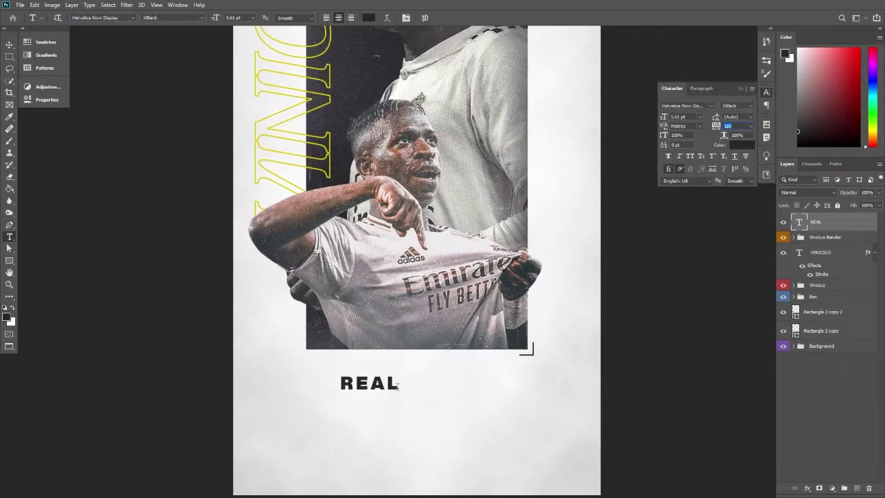
Move the REAL label under the photo's bottom-left corner and retype its copy as MADRID
key(ctrl+plus)
key(ctrl+plus)
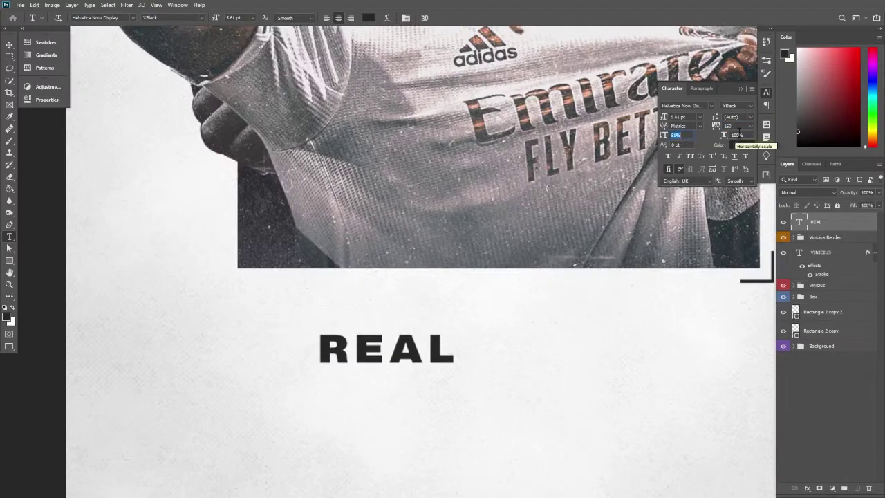
key(ctrl+t)
mouse_move(365, 356)
mouse_down()
mouse_move(276, 290)
mouse_move(272, 323)
mouse_up()
double_click(277, 321)
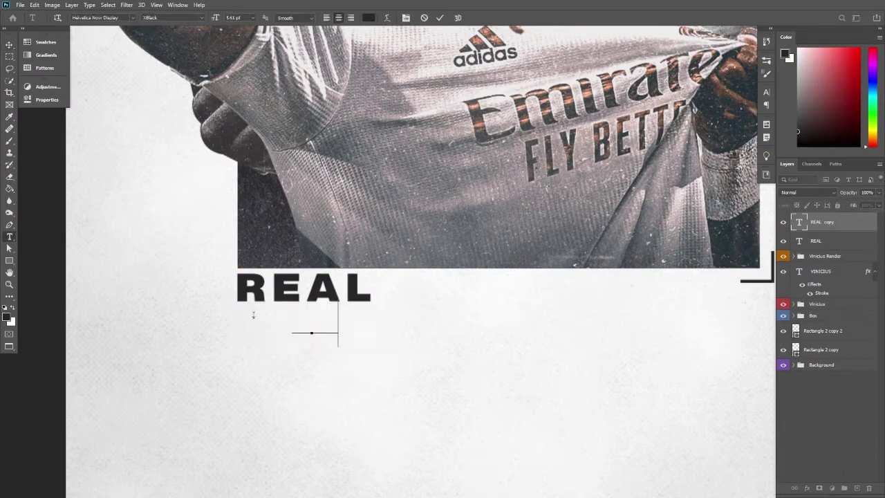
text(MADRID)
click(9, 43)
Shrink the REAL label to about 55% and adjust its character spacing
click(273, 294)
key(ctrl+minus)
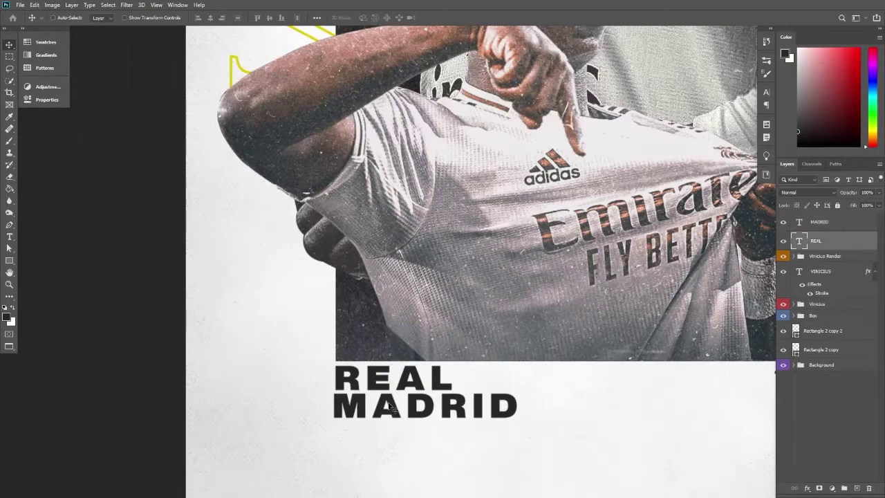
key(ctrl+t)
drag(455, 377, 411, 382)
click(766, 92)
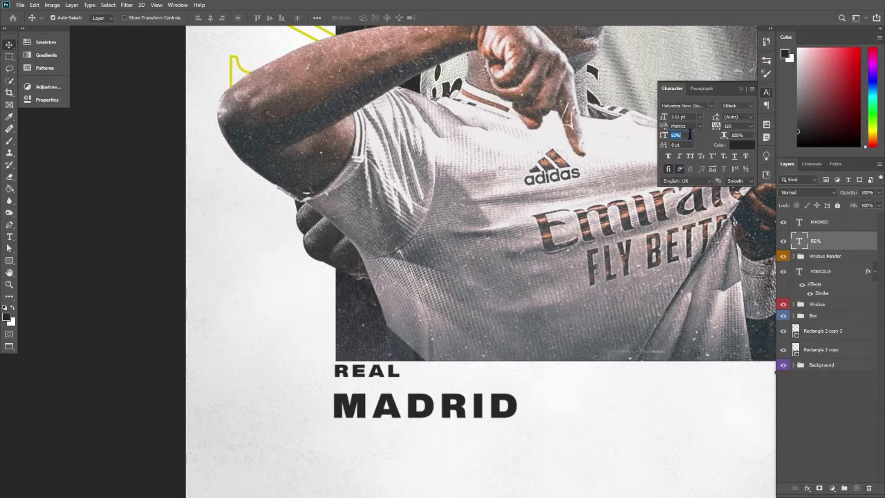
click(741, 89)
key(ctrl+z)
Fit the poster in view and change the VINICIUS outline stroke to pale yellow
key(ctrl+0)
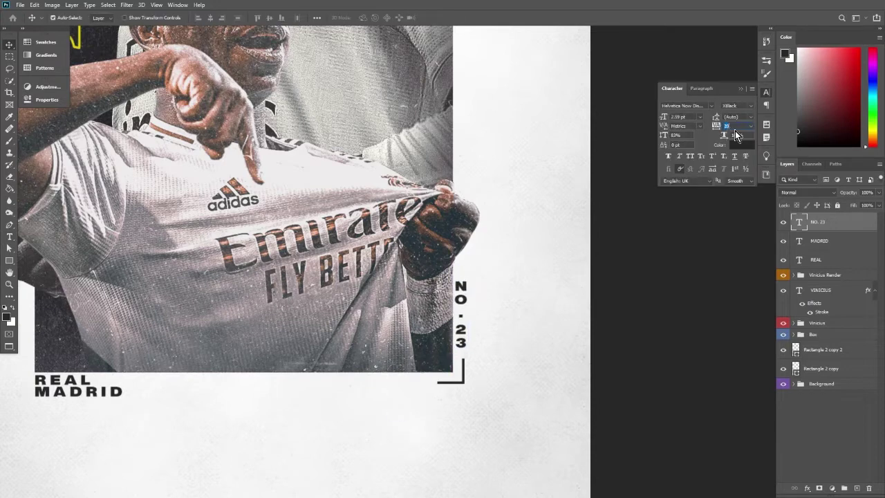
key(ctrl+0)
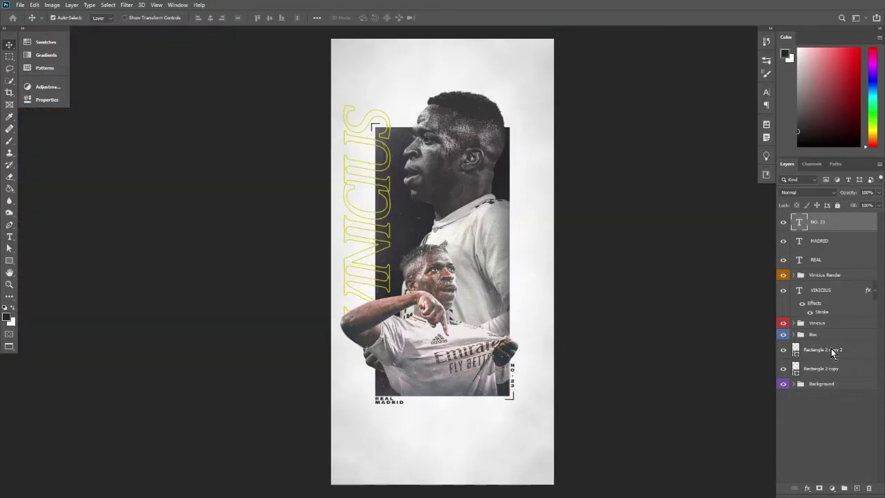
double_click(821, 312)
click(491, 355)
click(551, 276)
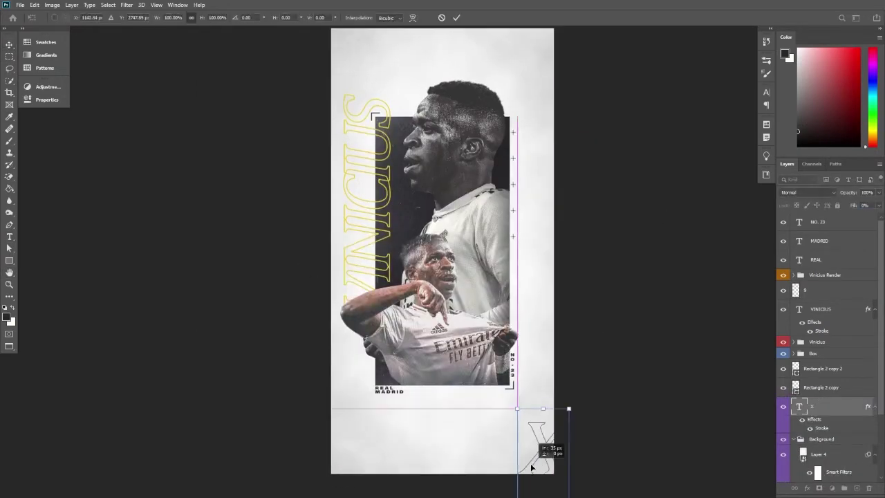
Colour-label the layer and duplicate the bar into six evenly spaced stripes
right_click(773, 415)
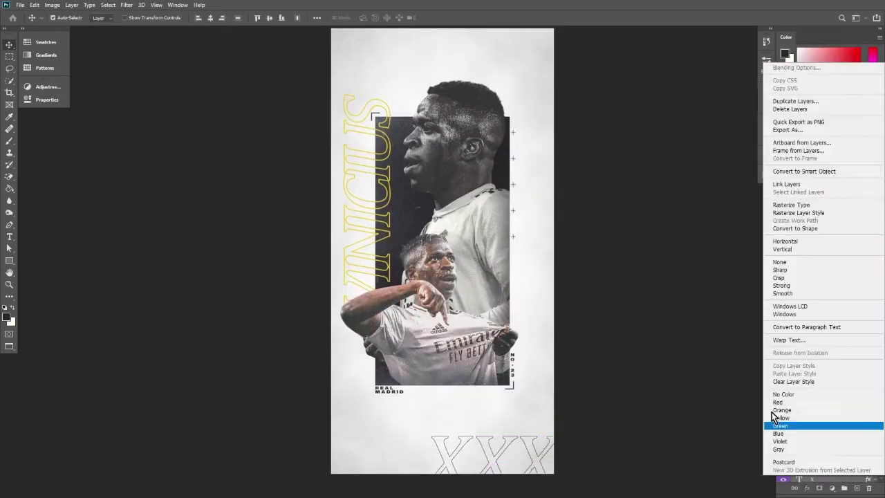
click(819, 433)
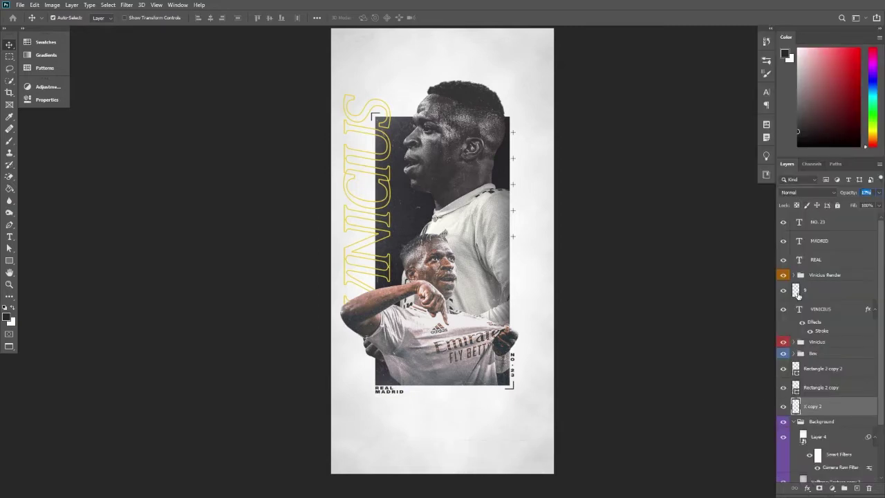
key(ctrl+j)
key(ctrl+t)
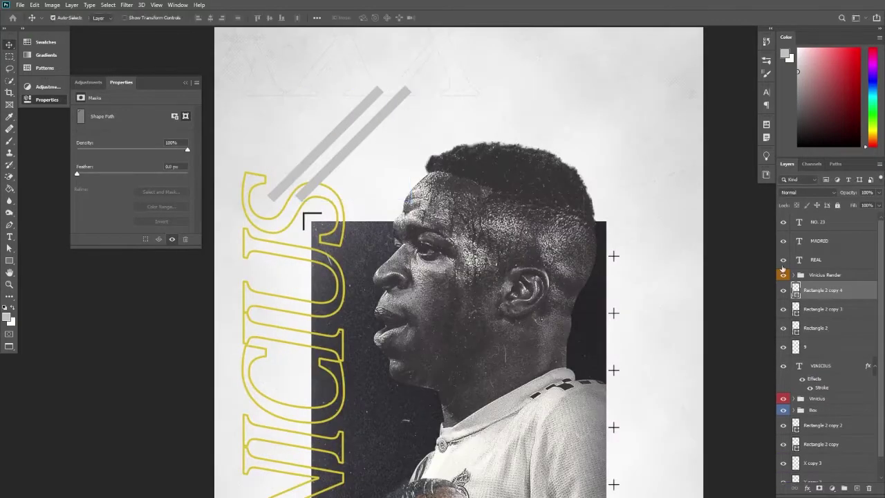
drag(347, 159, 457, 158)
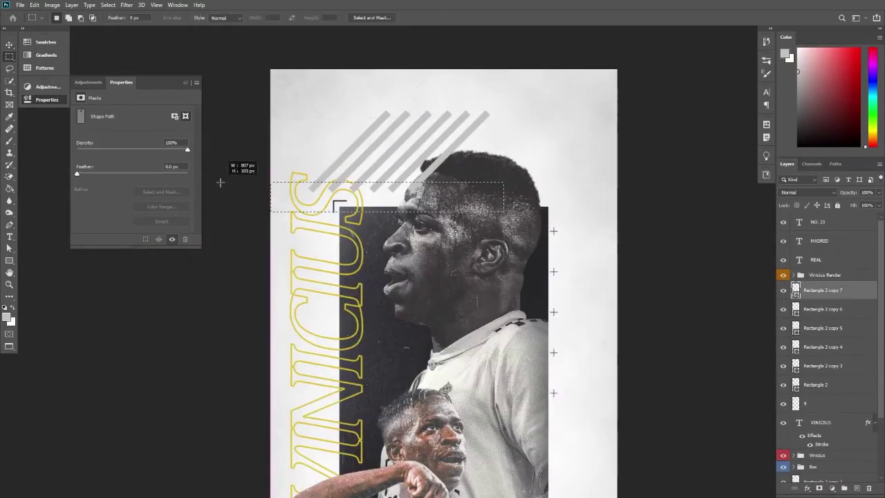
Clip the diagonal stripes to the rectangle and place them near the player's head
right_click(823, 290)
click(776, 266)
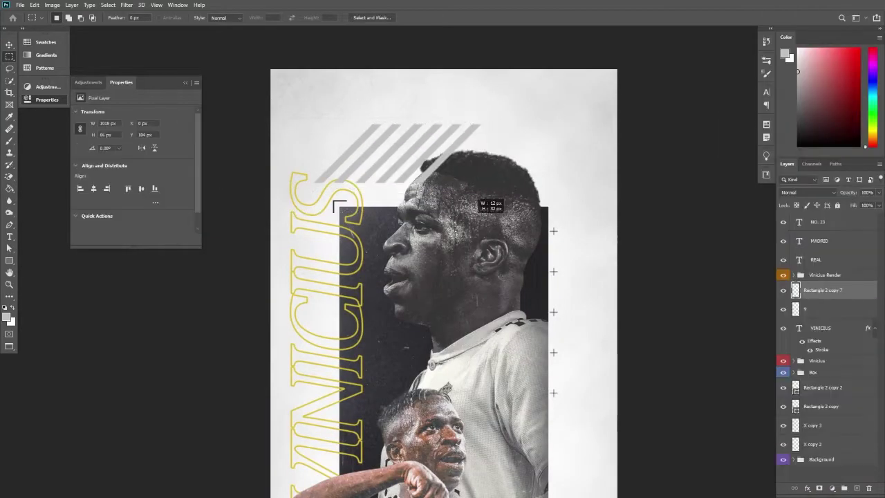
drag(398, 152, 529, 187)
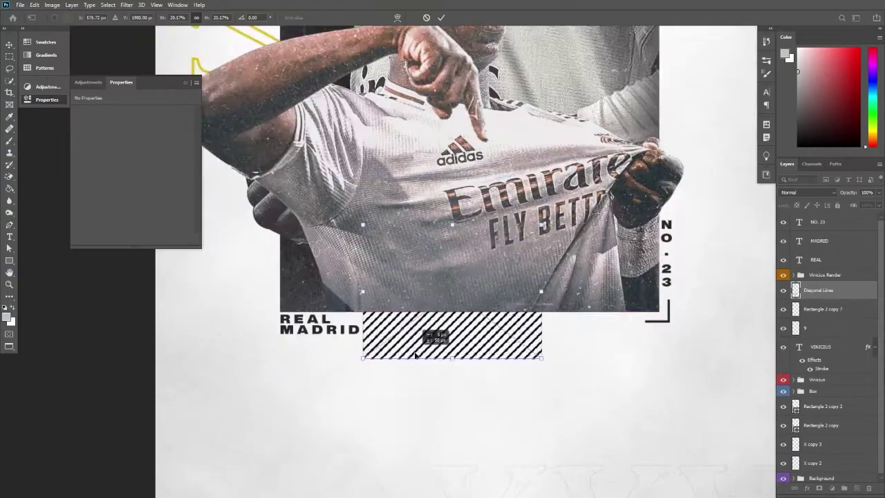
key(Return)
Position the diagonal line blocks under REAL MADRID, merge them, and send them to the stack bottom
mouse_move(456, 337)
mouse_down()
mouse_move(314, 337)
mouse_move(318, 305)
mouse_up()
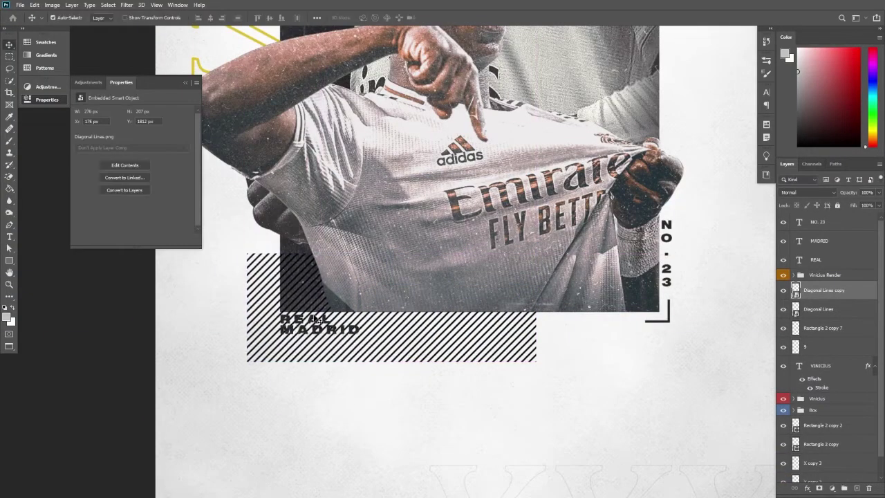
drag(270, 277, 270, 219)
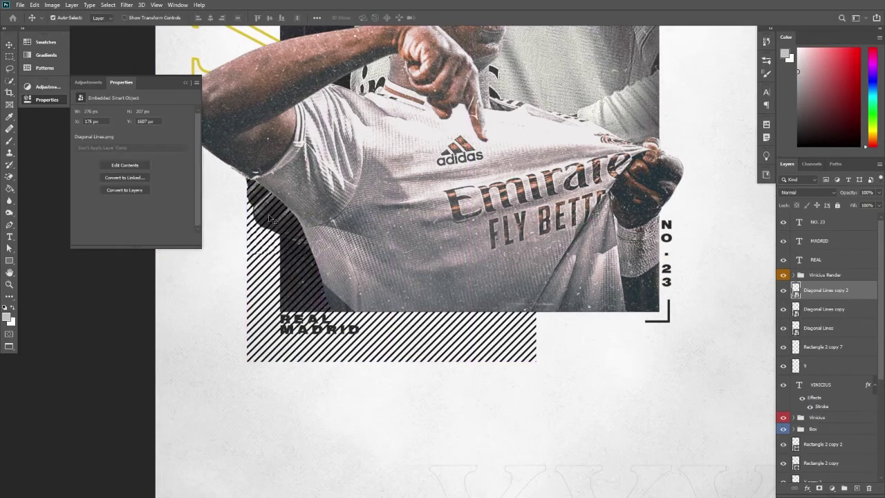
key(ctrl+e)
key(ctrl+shift+bracketleft)
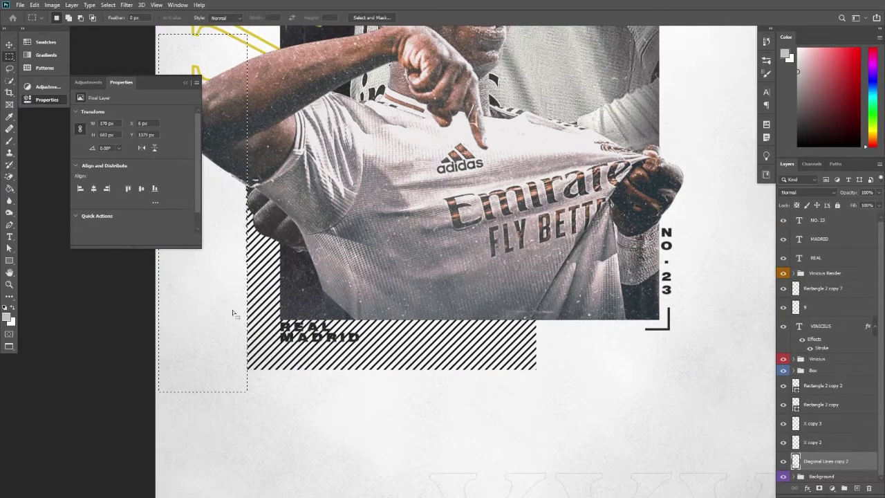
key(ctrl+0)
Stamp the visible layers and place the Halftone-Texture image on the canvas
key(alt+period)
key(ctrl+shift+alt+e)
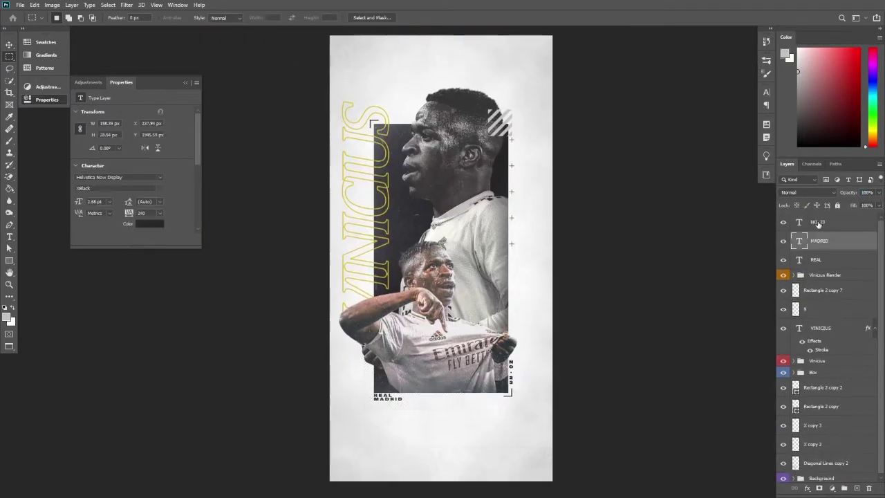
click(20, 5)
click(54, 188)
drag(389, 279, 389, 145)
key(Return)
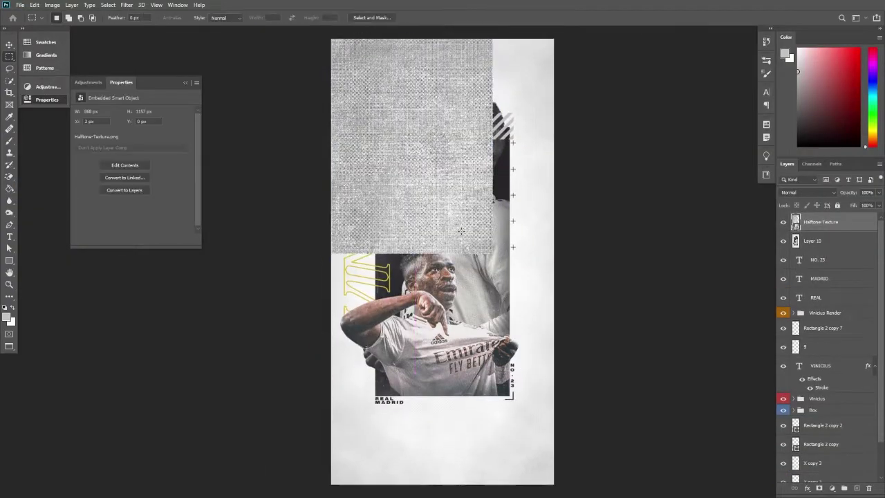
Scale the halftone to cover the poster and blend it in Soft Light at 29%
key(ctrl+t)
drag(491, 180, 439, 352)
key(Return)
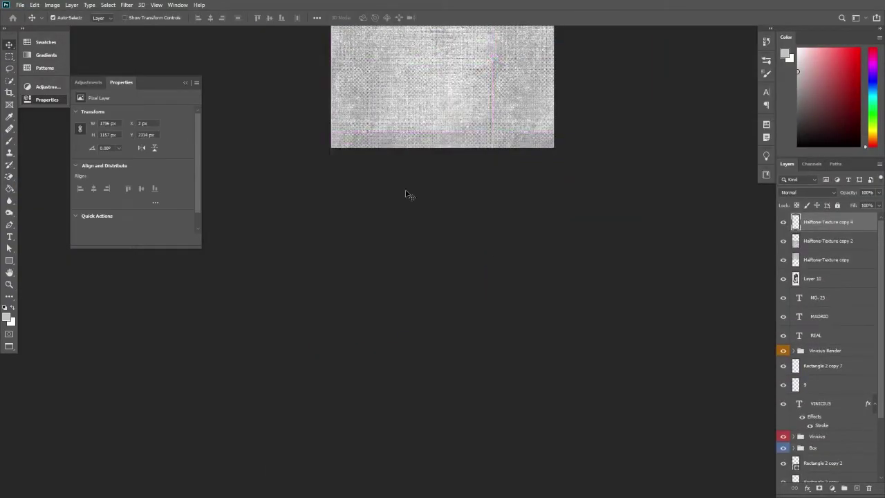
click(807, 193)
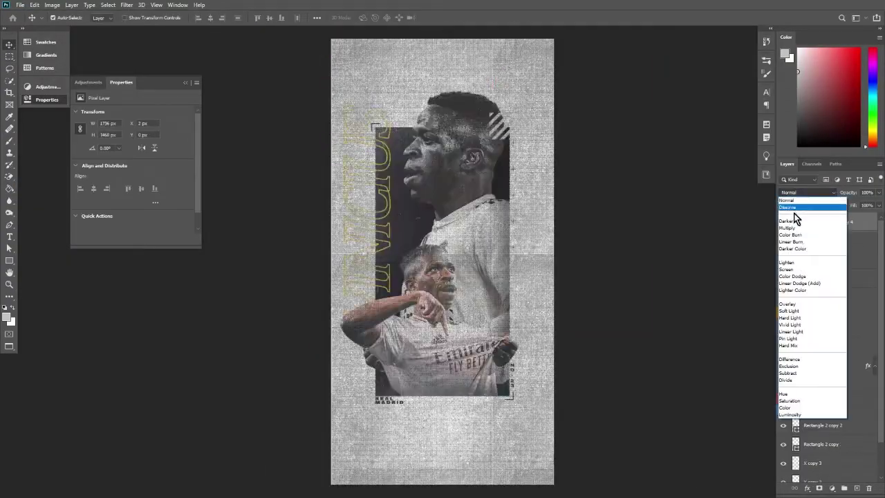
click(788, 310)
key(2)
key(9)
scroll(451, 240, up, 3)
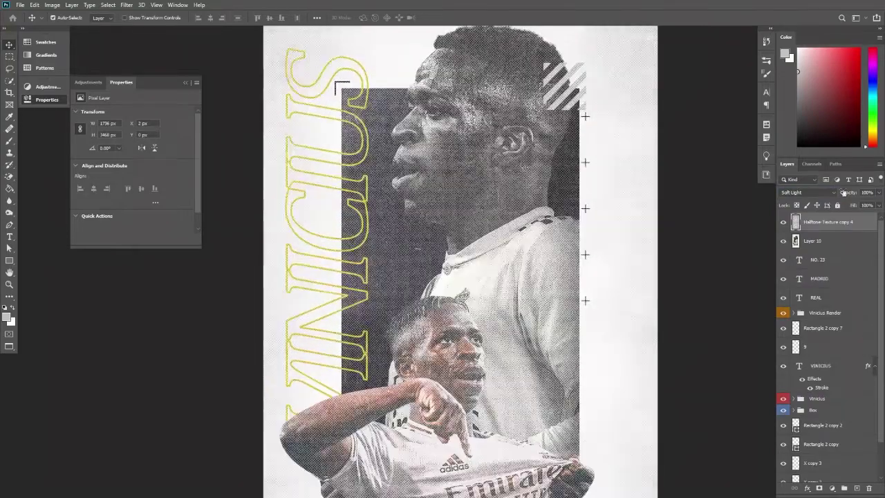
scroll(451, 240, down, 3)
Place Film Dust image 16 enlarged over the whole poster
click(20, 5)
click(55, 249)
double_click(213, 89)
click(537, 104)
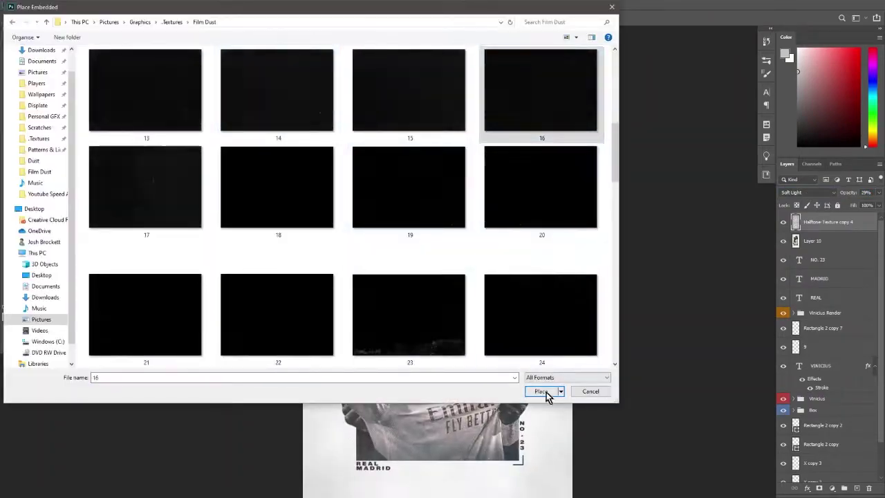
click(544, 391)
drag(496, 197, 546, 104)
key(Return)
Blend the film dust layer in Screen and zoom in to erase parts of it
click(808, 192)
click(788, 277)
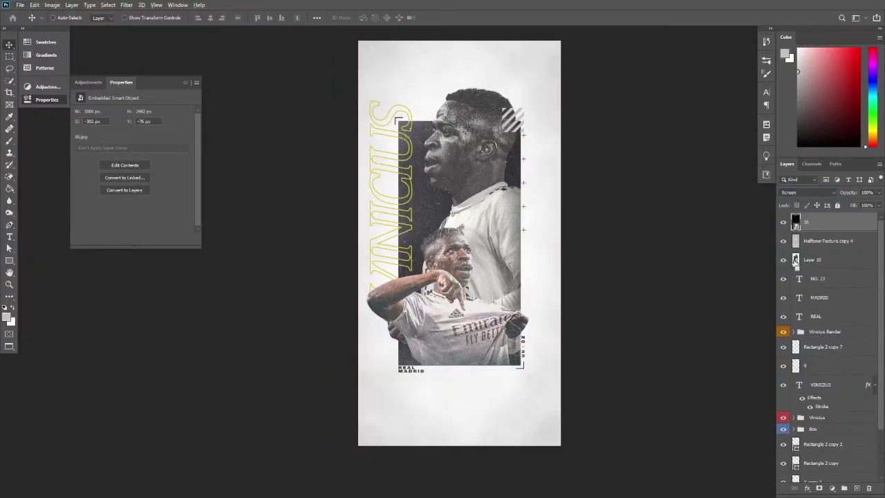
scroll(526, 207, up, 3)
scroll(526, 208, down, 3)
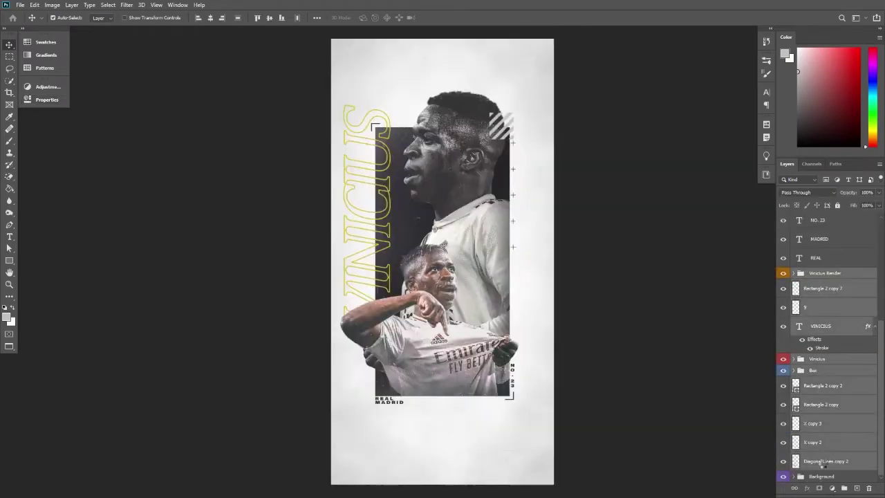
scroll(822, 442, down, 2)
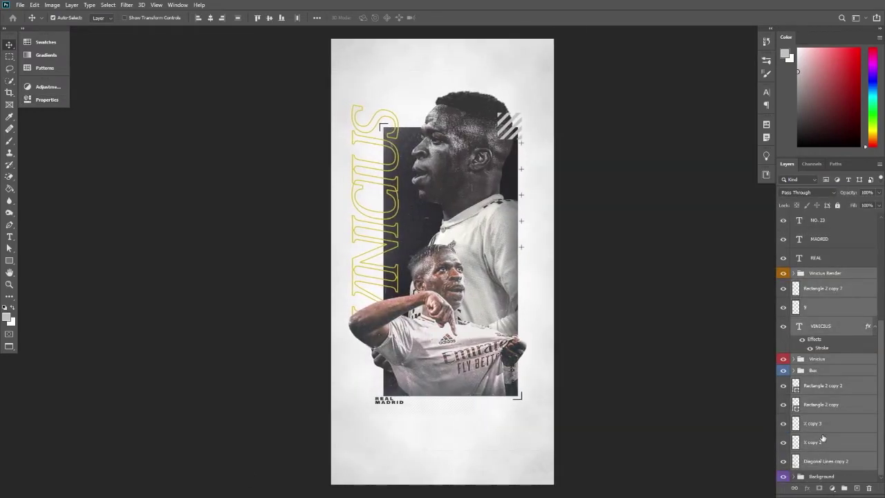
scroll(823, 415, up, 5)
key(ctrl+plus)
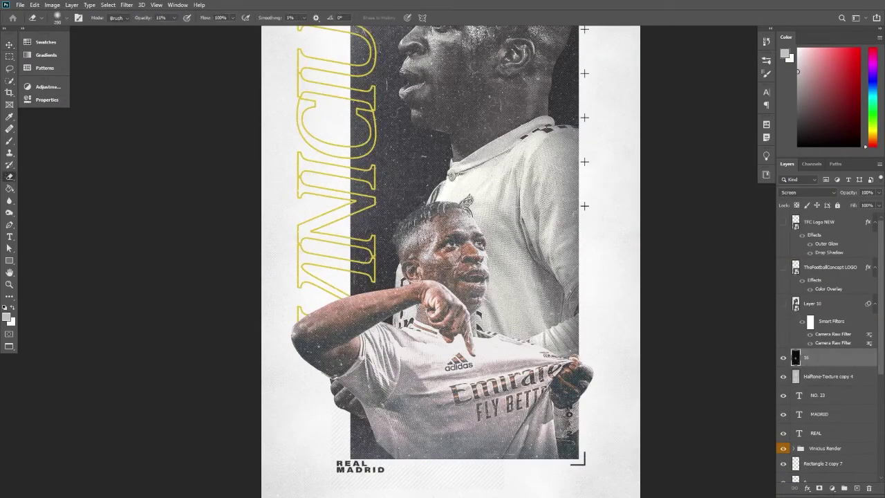